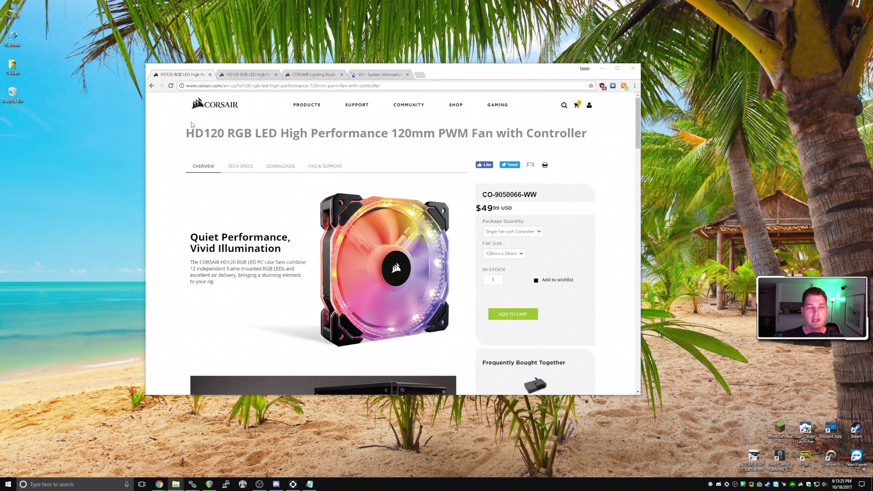
# Highlight the HD120 product title on Corsair's site and switch to the second HD120 fan page.
pyautogui.moveTo(192, 124); pyautogui.dragTo(238, 134)
pyautogui.click(226, 133)
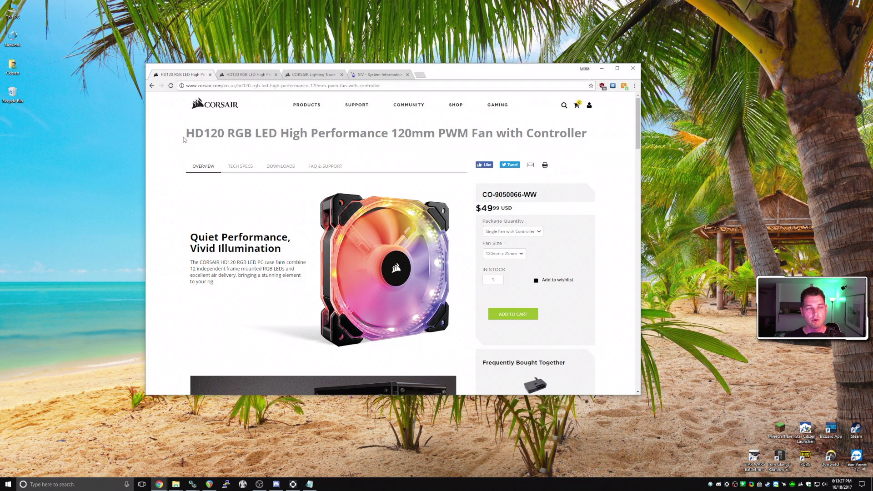
pyautogui.moveTo(194, 133); pyautogui.dragTo(219, 133)
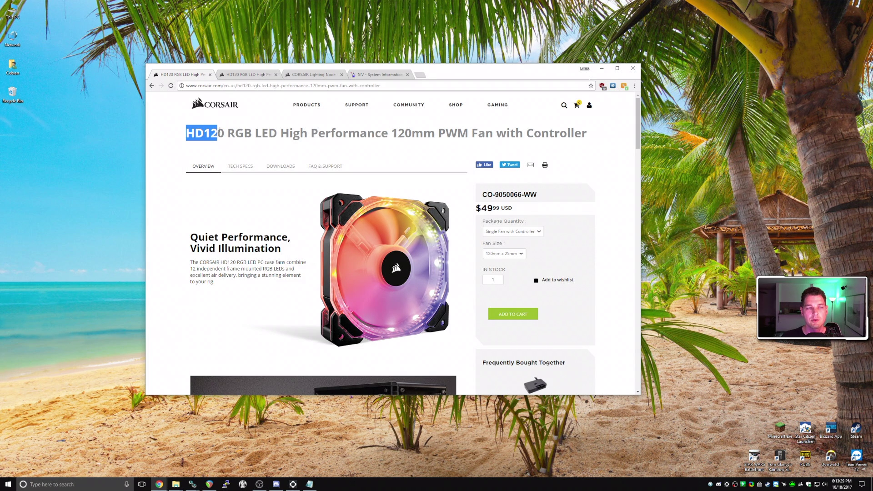
pyautogui.click(219, 133)
pyautogui.click(232, 77)
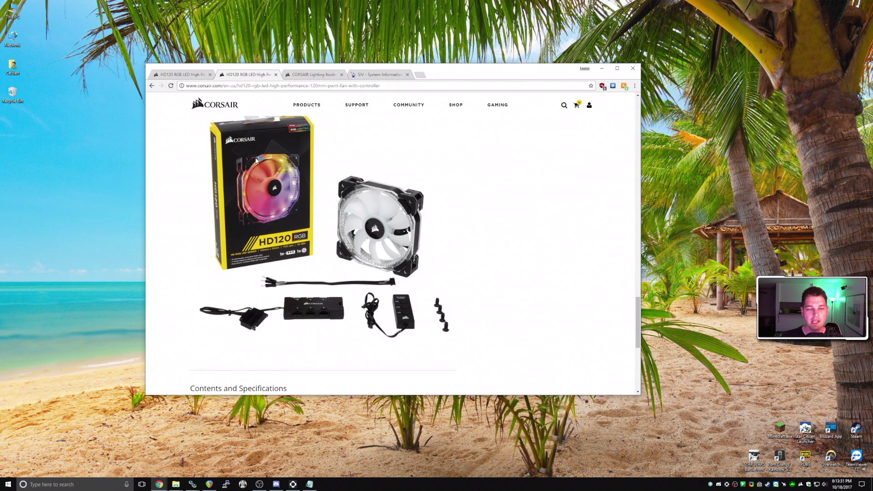
pyautogui.scroll(-3, 252, 271)
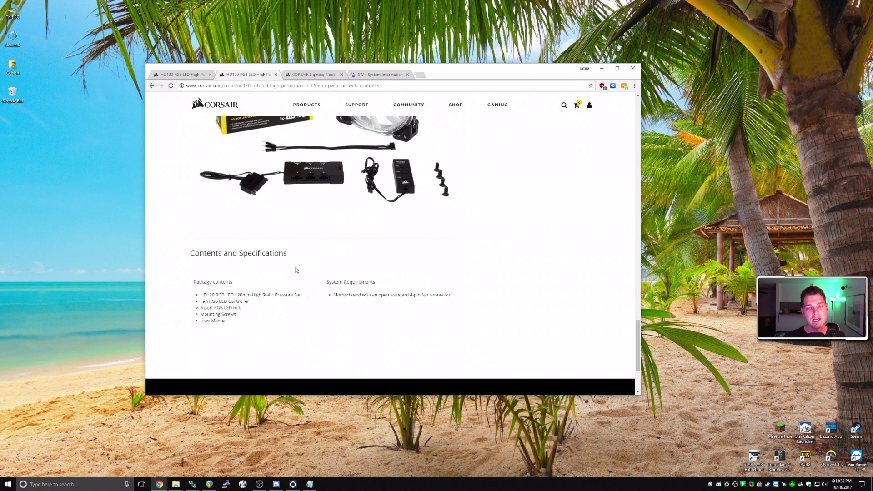
pyautogui.scroll(2, 300, 267)
# Check the Lighting Node PRO page, the HD120 package contents and the SIV download page.
pyautogui.click(317, 75)
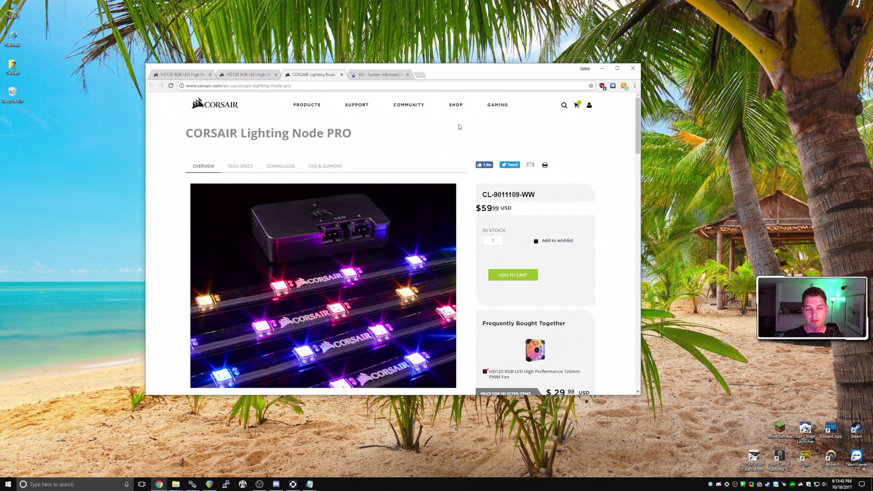
pyautogui.click(258, 76)
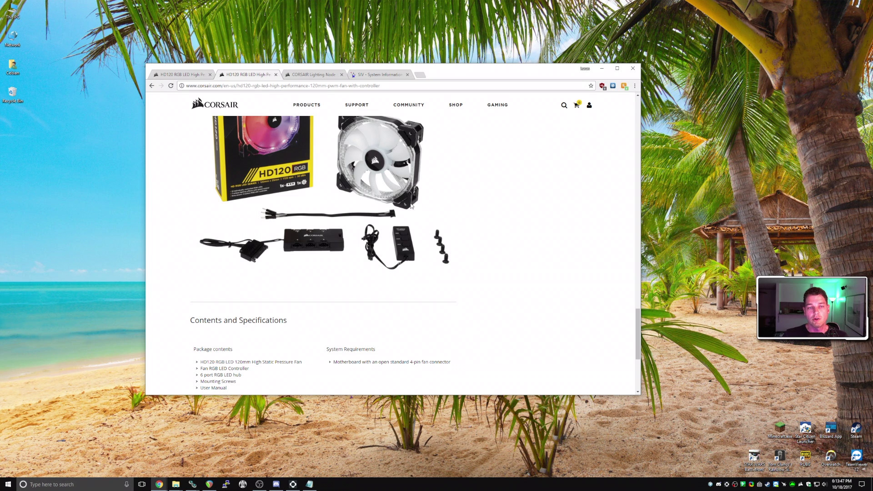
pyautogui.click(367, 77)
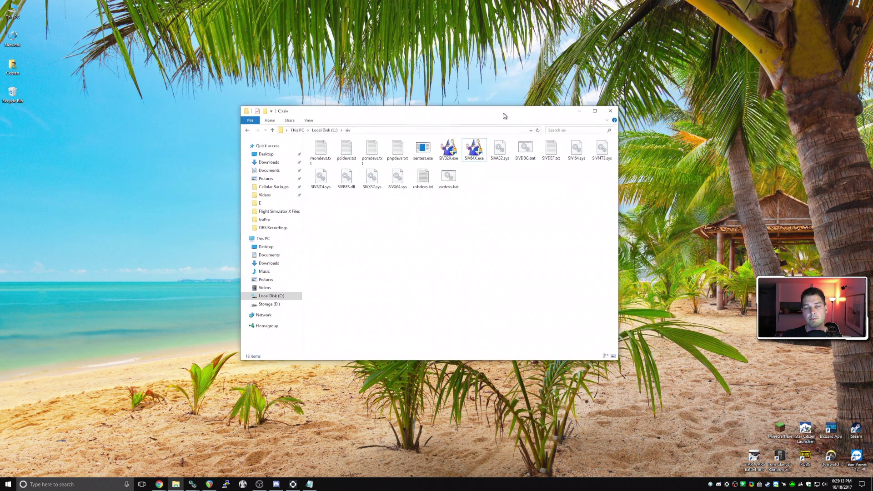
# Launch SIV64X.exe from the siv folder and minimize the Explorer window.
pyautogui.doubleClick(480, 147)
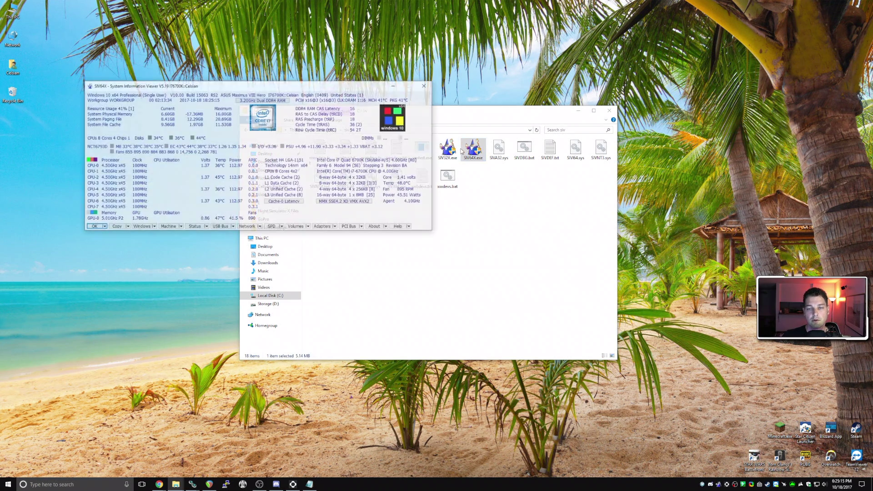
pyautogui.click(578, 115)
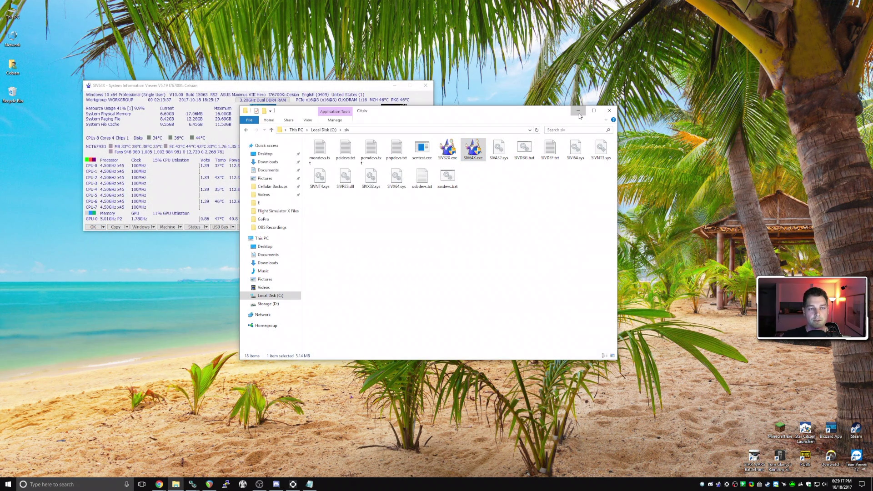
pyautogui.click(578, 111)
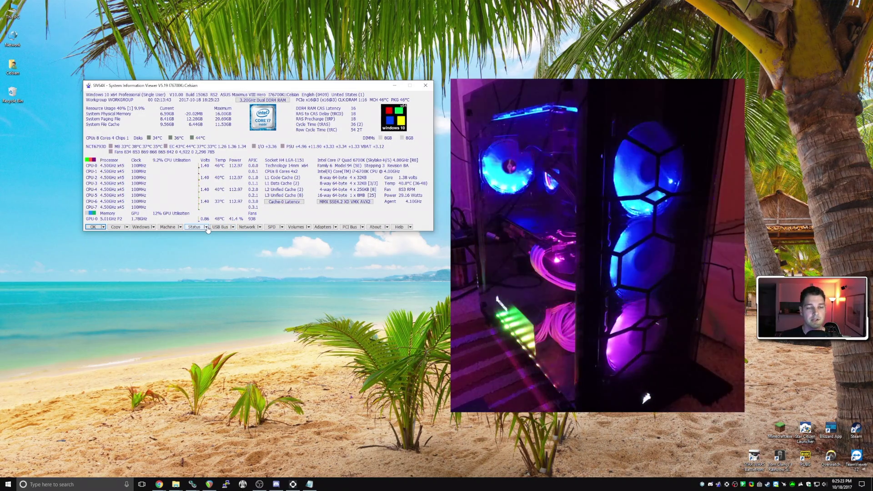
# Open and close SIV's Status menu, then bring it up again.
pyautogui.click(208, 229)
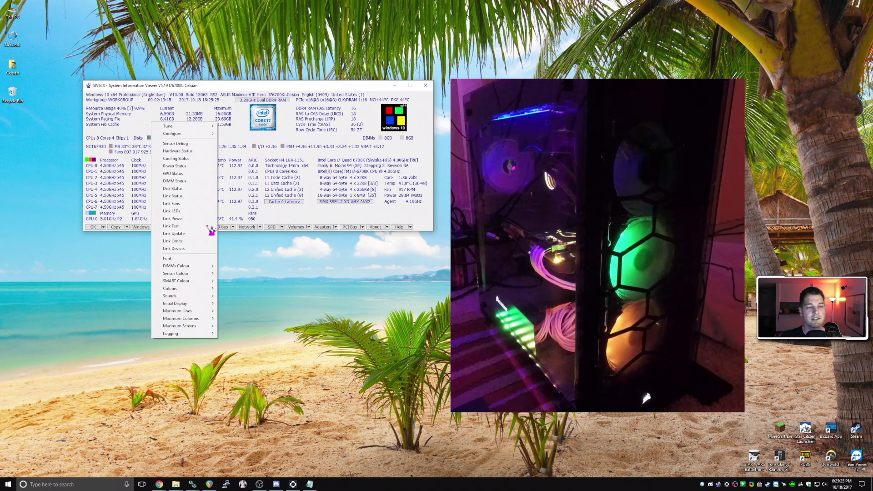
pyautogui.click(249, 230)
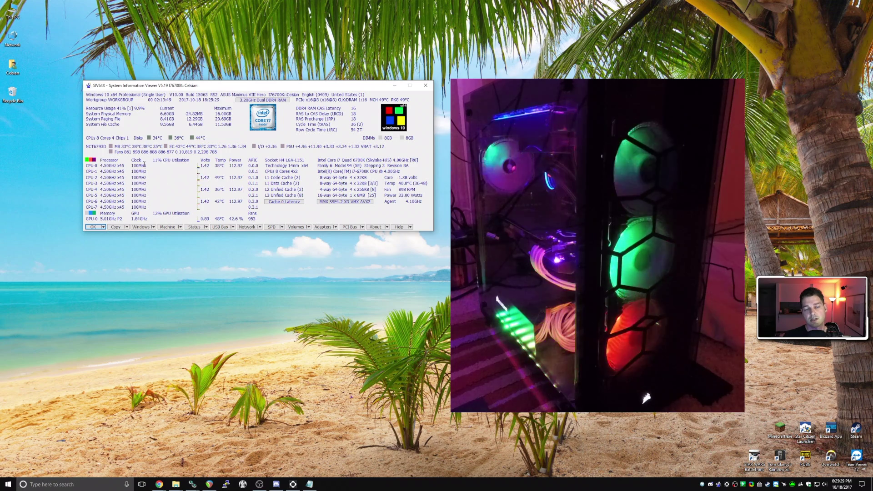
pyautogui.click(208, 229)
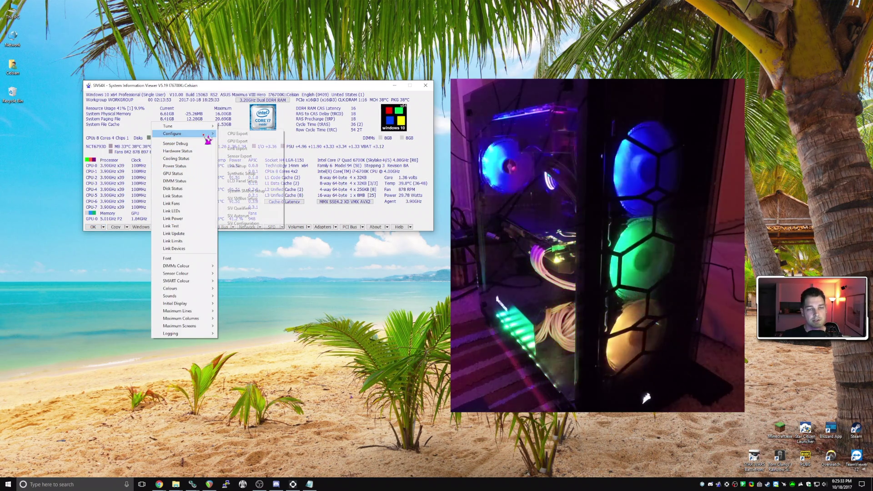
pyautogui.moveTo(174, 133)
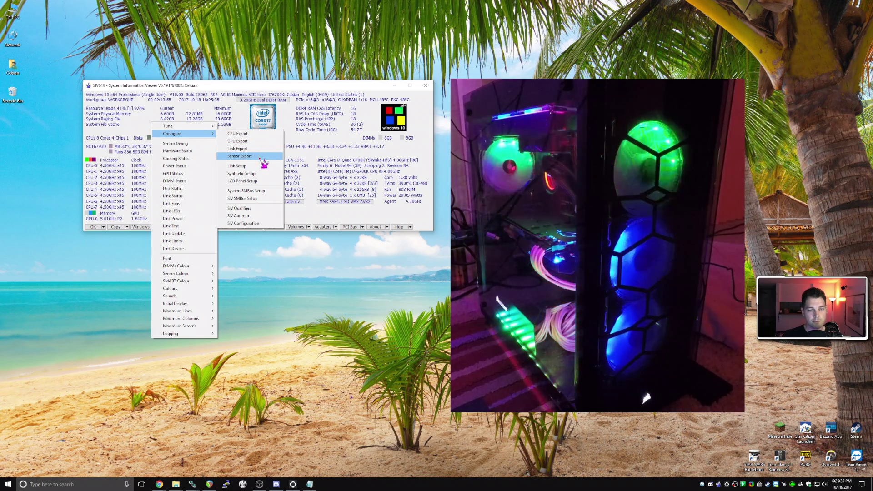
# In Link Setup, name the LNP-1 LED 1 channel 'HD120 1' and confirm with OK.
pyautogui.click(238, 148)
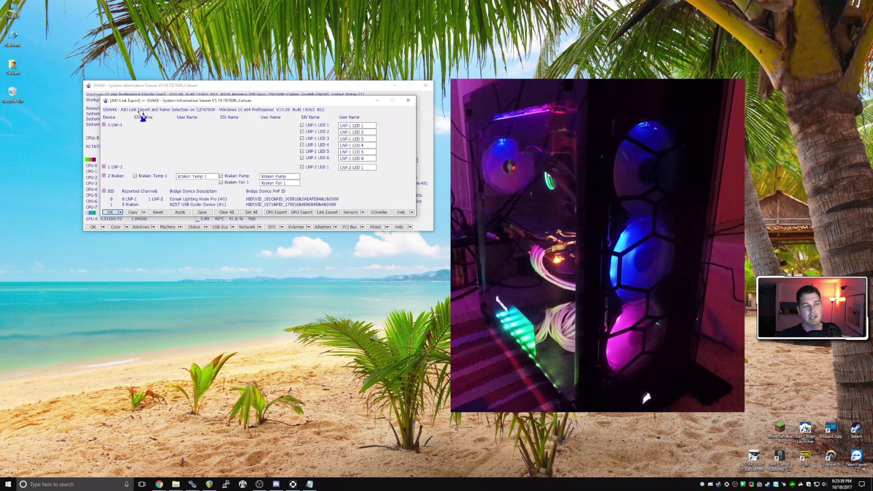
pyautogui.click(116, 125)
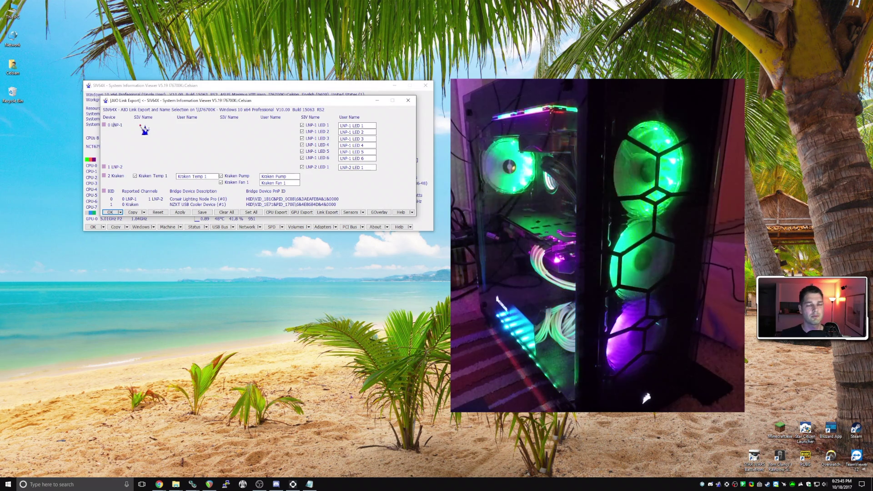
pyautogui.click(311, 117)
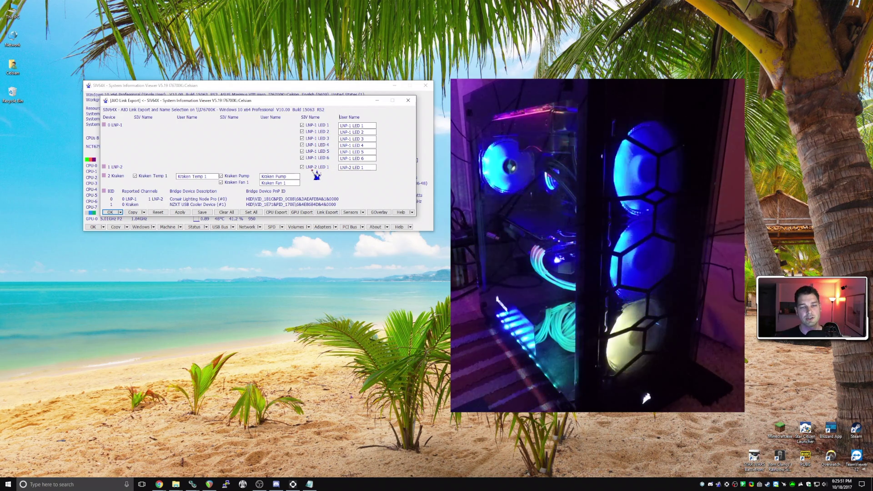
pyautogui.moveTo(368, 126); pyautogui.dragTo(324, 119)
pyautogui.write('HD')
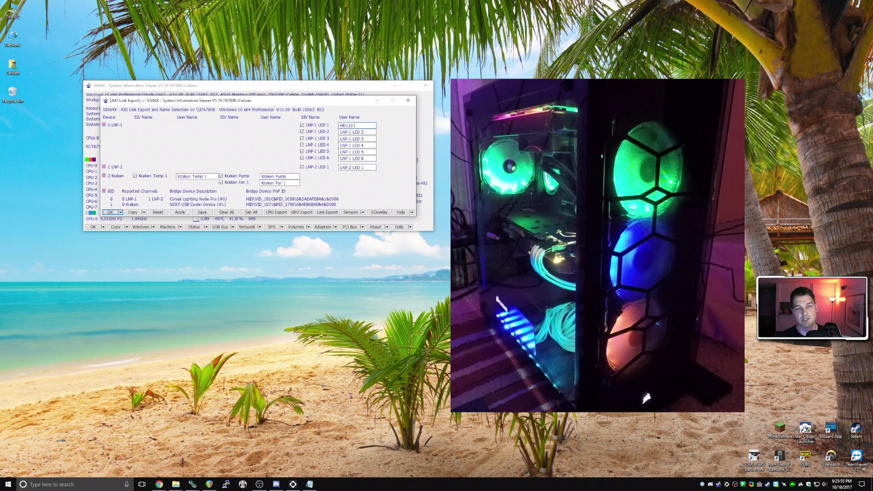
pyautogui.write('120 1')
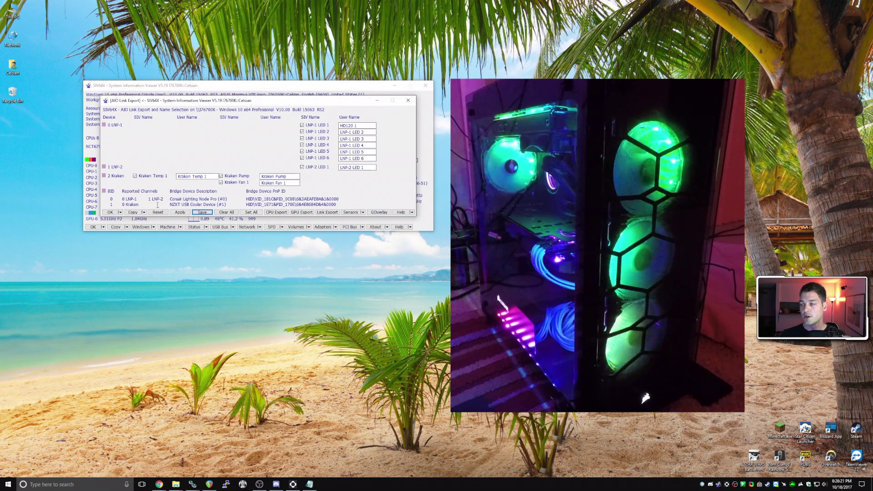
pyautogui.click(110, 212)
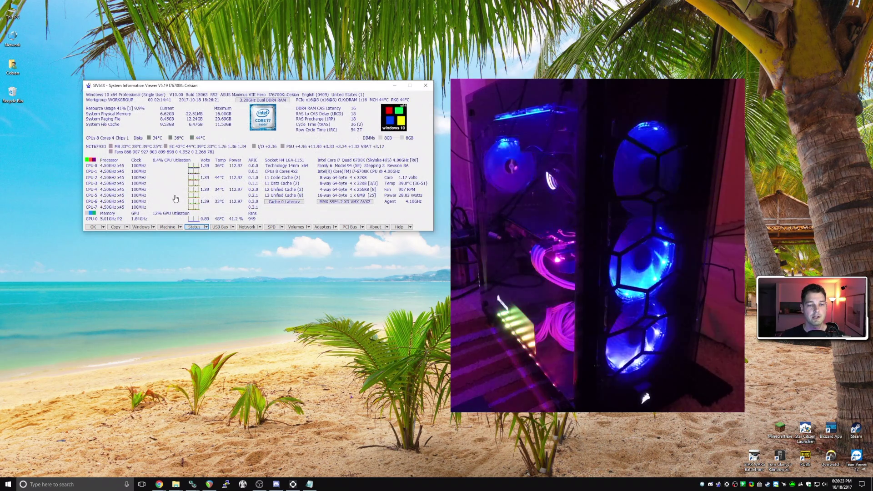
# Open the AIO Link LEDs window from Status, reposition it, and select the HD120 1 entry.
pyautogui.click(207, 227)
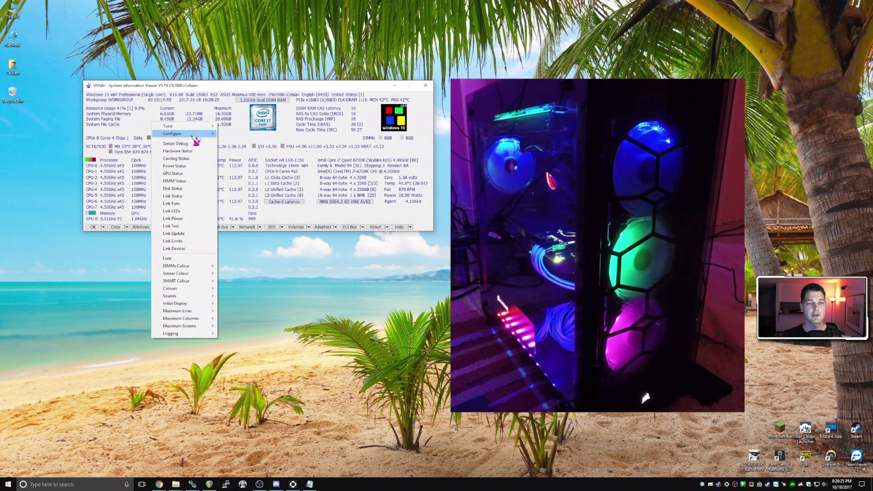
pyautogui.moveTo(172, 134)
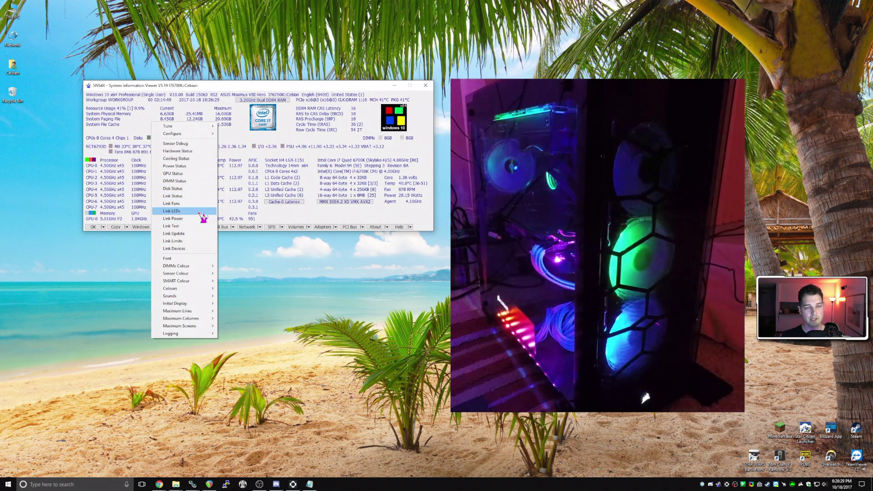
pyautogui.click(198, 213)
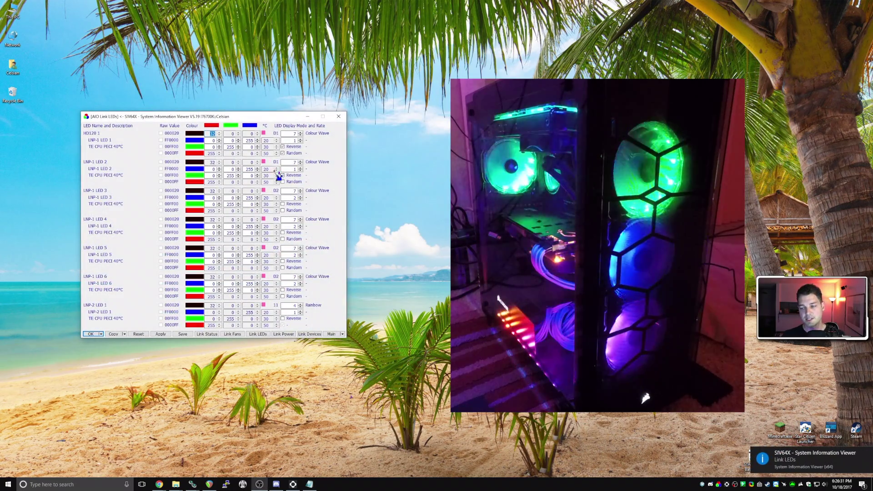
pyautogui.moveTo(215, 113); pyautogui.dragTo(219, 105)
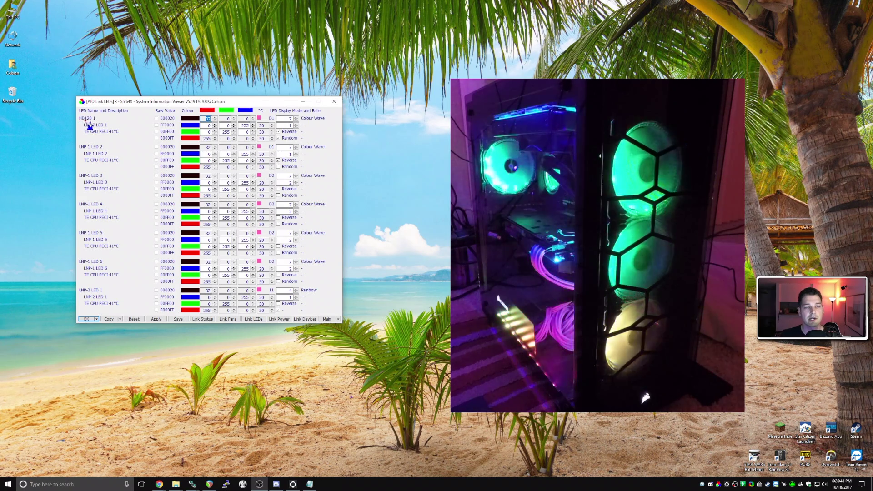
pyautogui.click(87, 118)
pyautogui.click(83, 118)
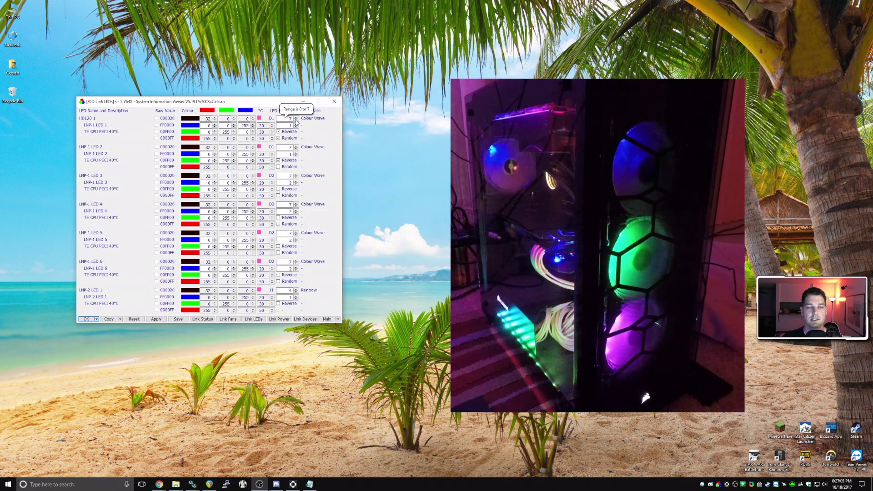
# Set the lighting mode of LED rows one through six to Rainbow.
pyautogui.click(295, 121)
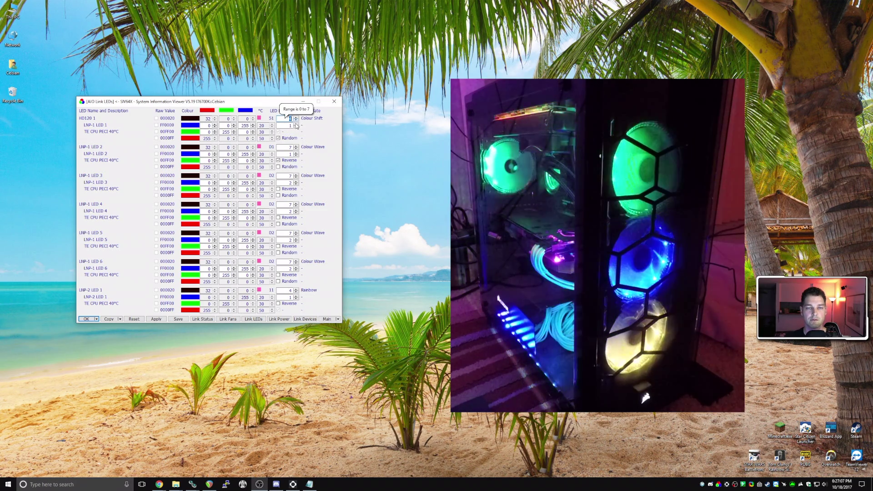
pyautogui.click(296, 149)
pyautogui.write('4')
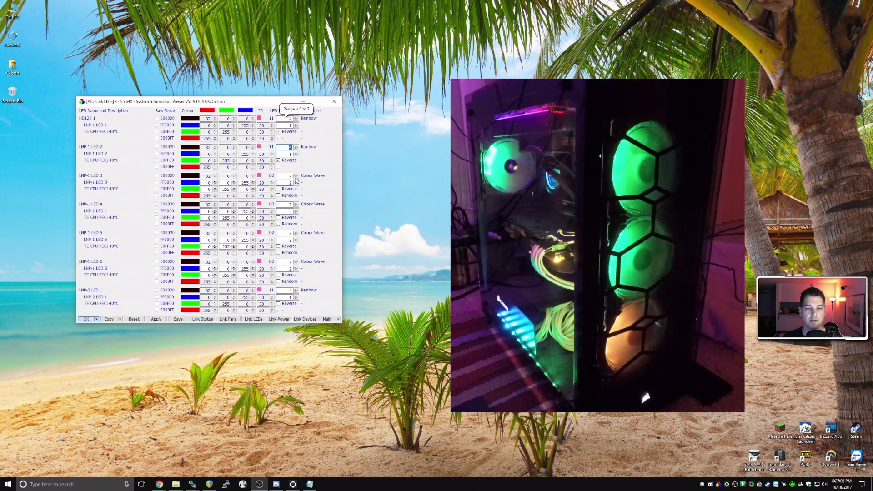
pyautogui.click(296, 179)
pyautogui.press('Down')
pyautogui.click(296, 206)
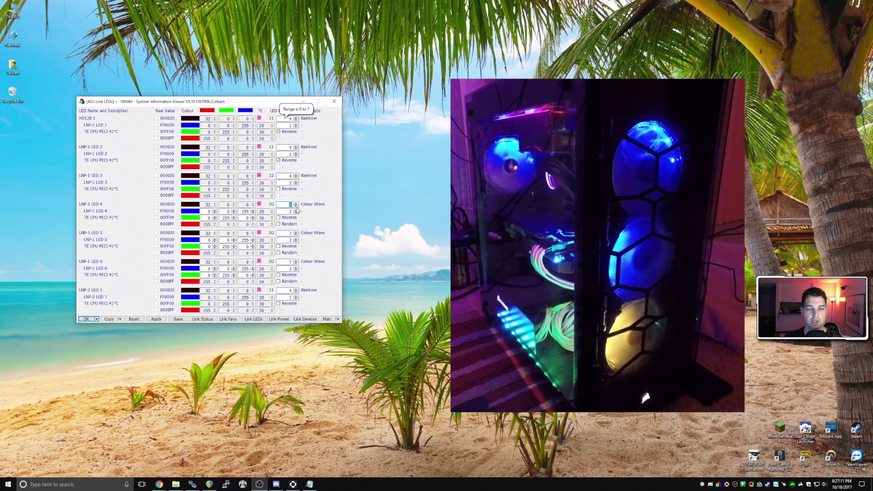
pyautogui.click(295, 206)
pyautogui.click(295, 236)
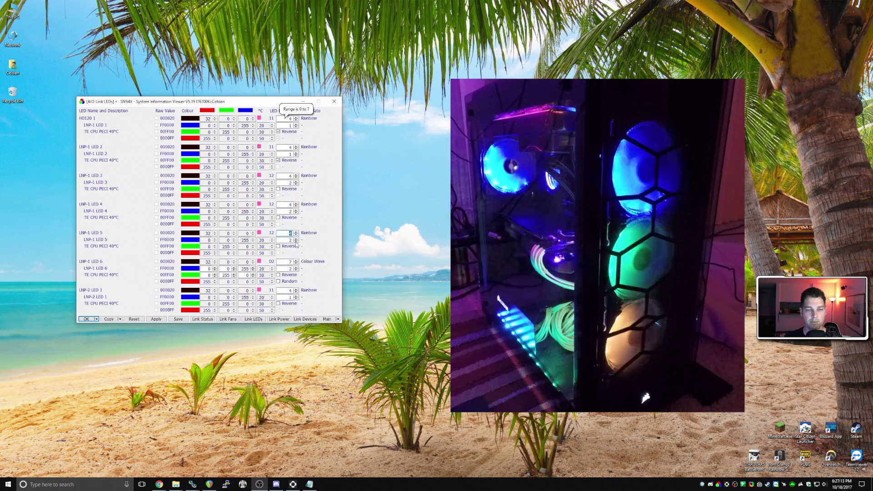
pyautogui.click(295, 263)
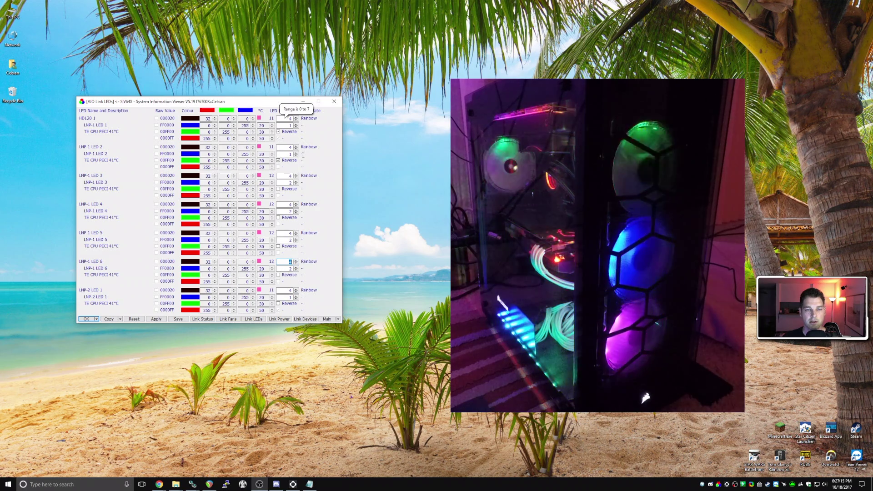
# Lower the fan rows' rate values, set the first group's rate to 8, and apply.
pyautogui.click(295, 212)
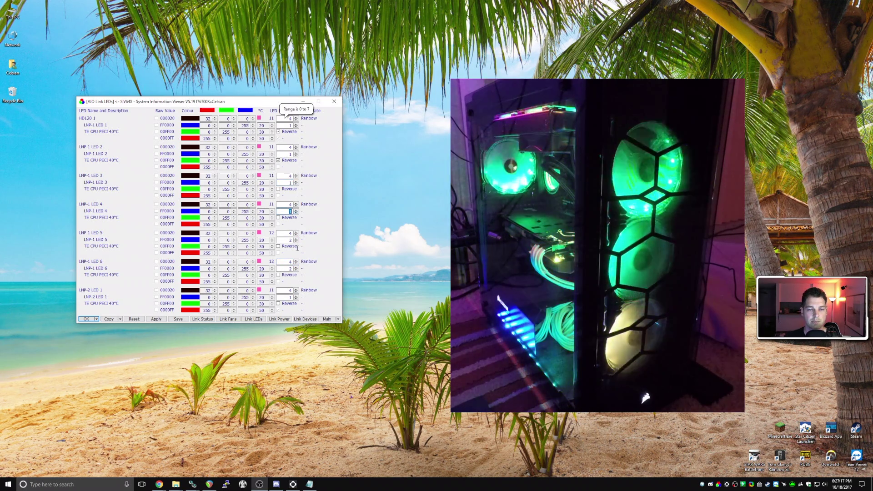
pyautogui.click(295, 241)
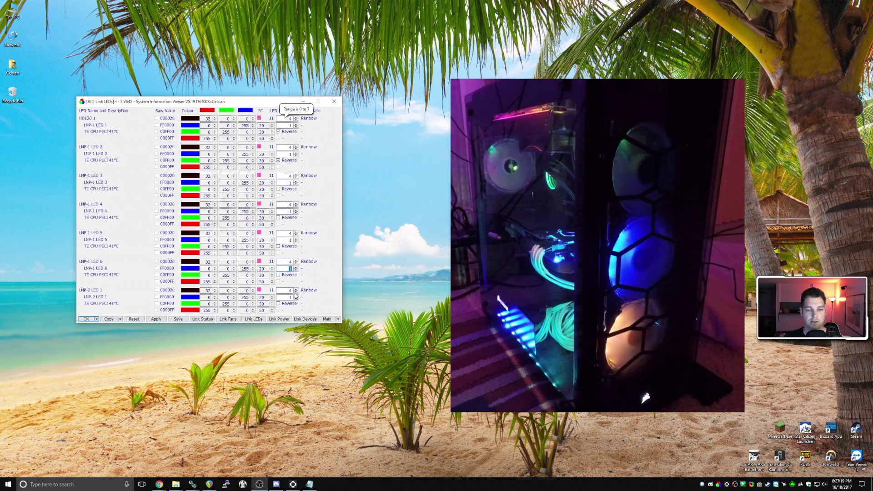
pyautogui.click(296, 298)
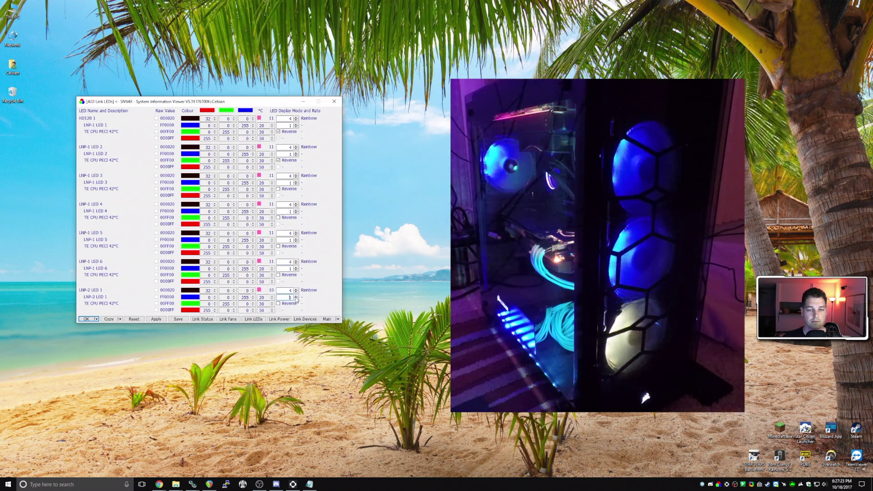
pyautogui.click(289, 126)
pyautogui.write('4')
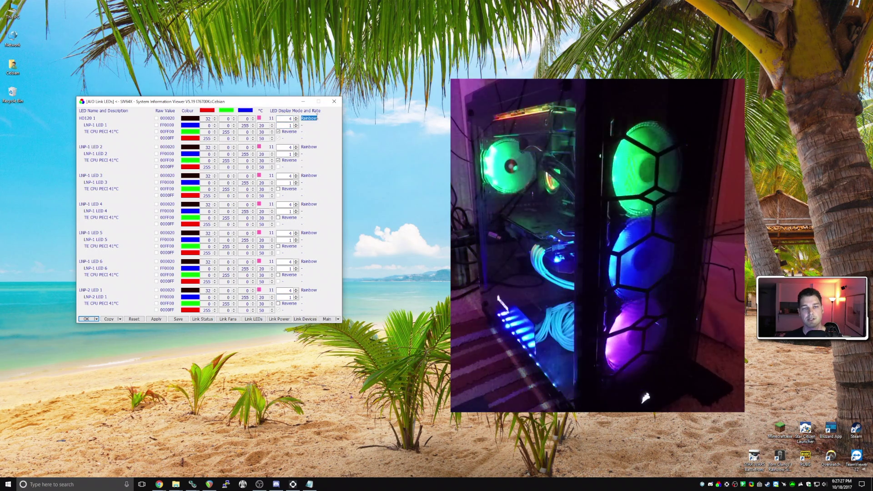
pyautogui.write('8')
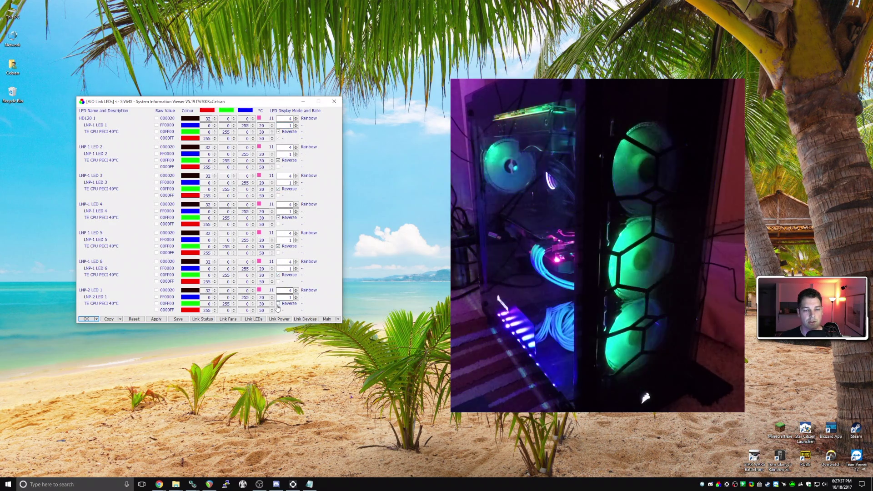
pyautogui.click(156, 318)
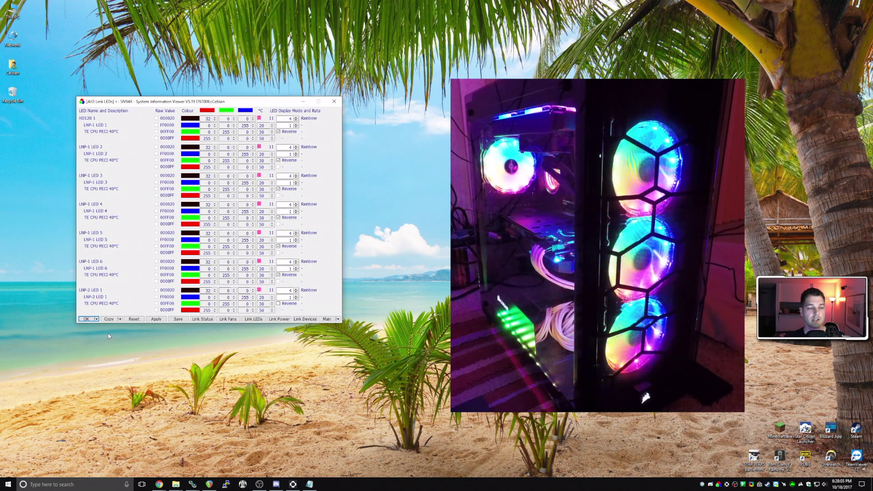
# Close Link LEDs with OK and bring up AIO Link Setup from the Status menu.
pyautogui.click(92, 319)
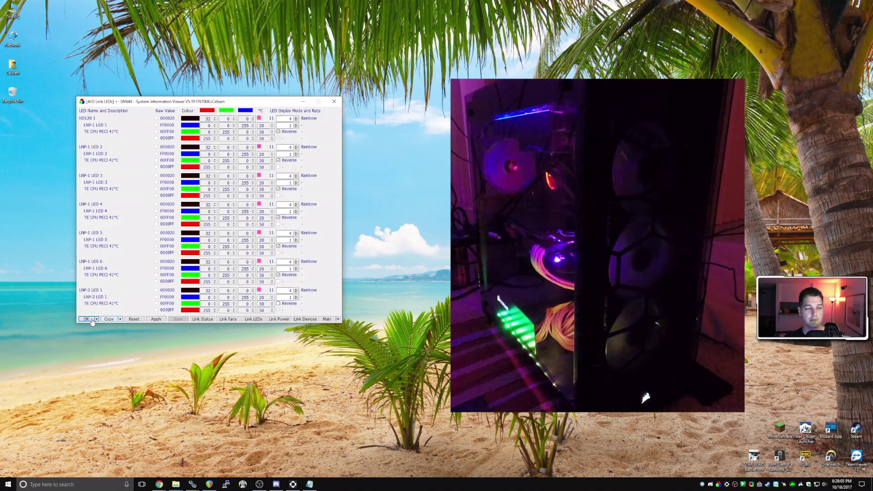
pyautogui.click(203, 228)
pyautogui.moveTo(181, 133)
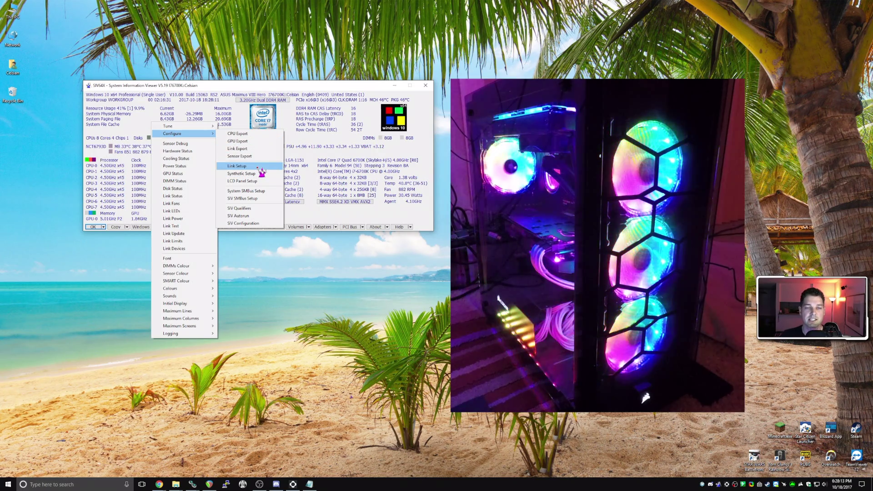
pyautogui.click(260, 170)
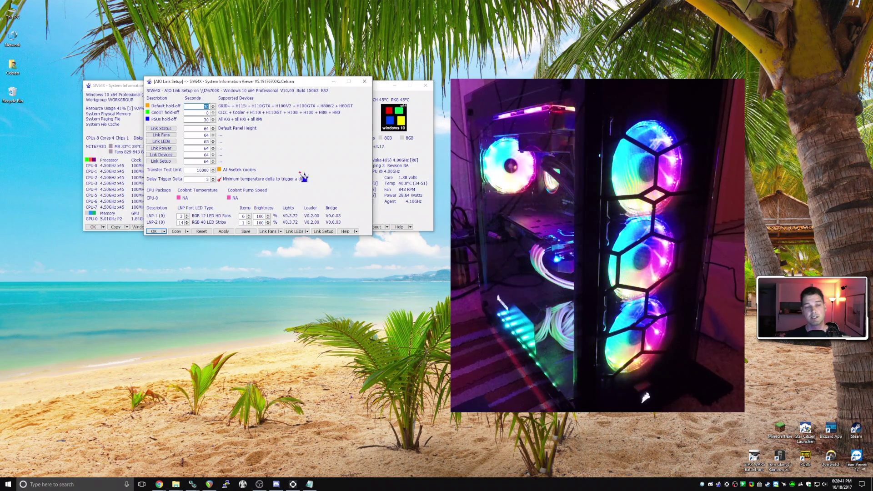
# Set LNP-1 to RGB 36 LED HD Fans with 2 items, then apply, save and close.
pyautogui.click(194, 216)
pyautogui.write('30')
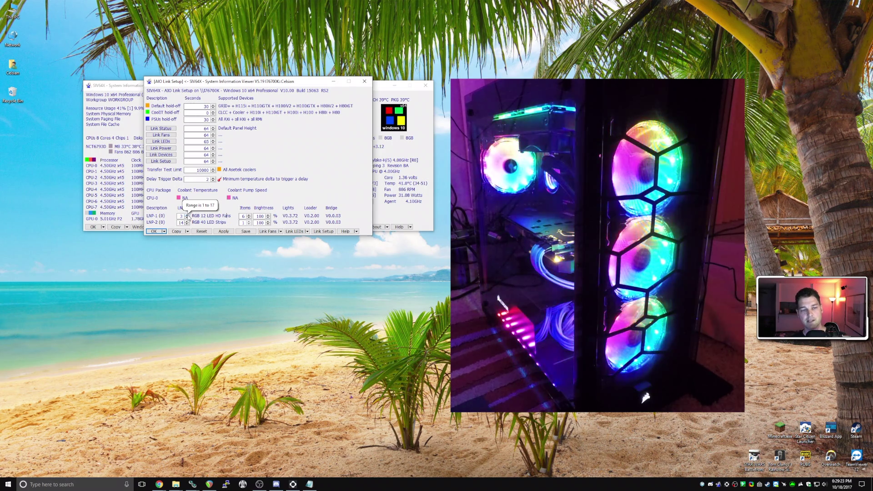
pyautogui.click(187, 217)
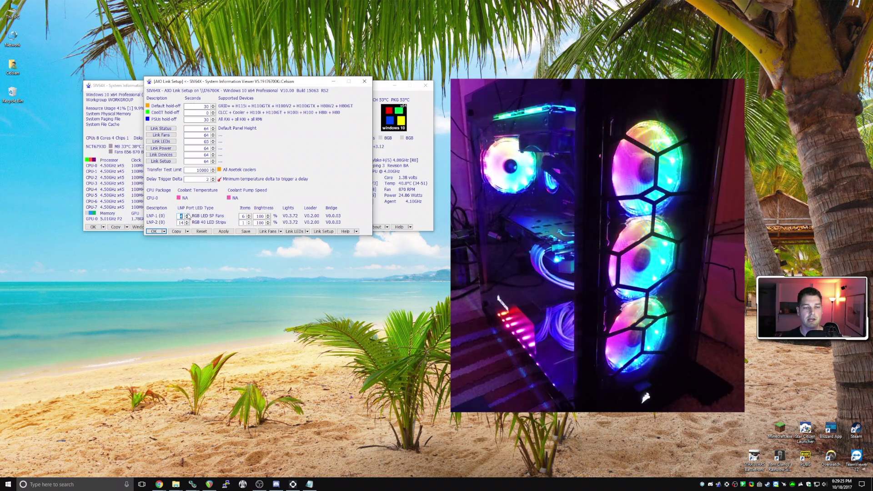
pyautogui.click(187, 218)
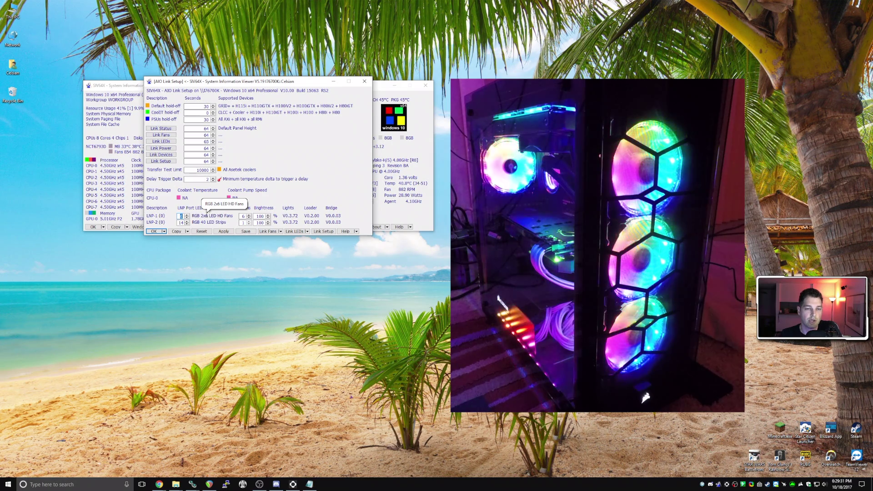
pyautogui.click(188, 215)
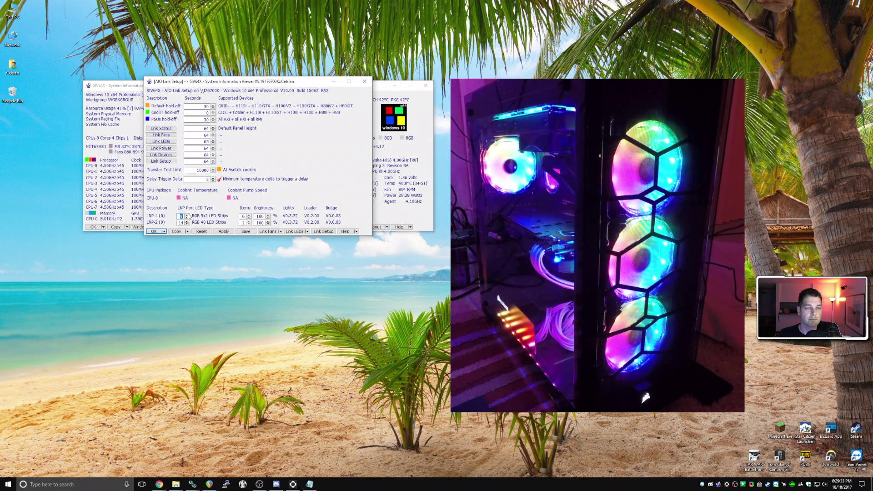
pyautogui.click(187, 216)
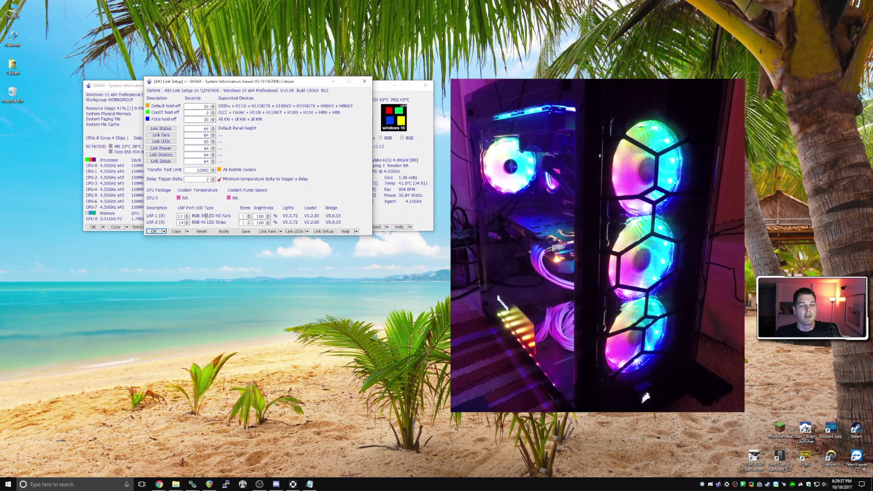
pyautogui.doubleClick(243, 216)
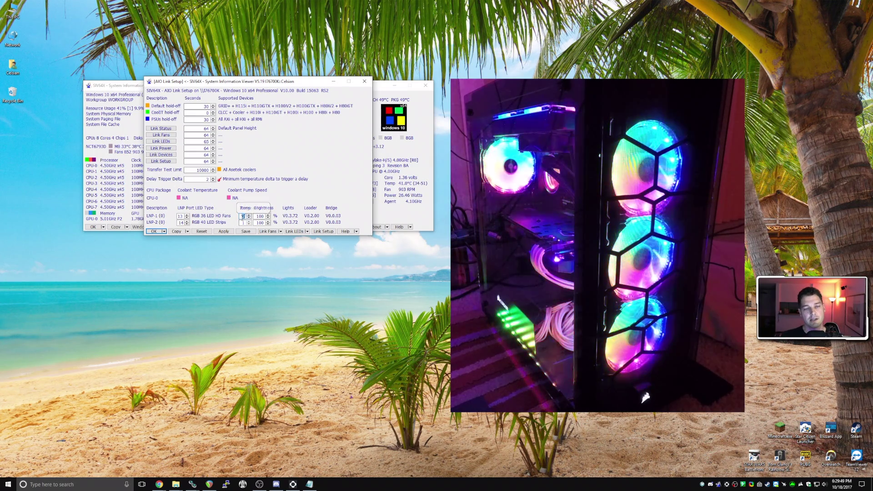
pyautogui.click(222, 233)
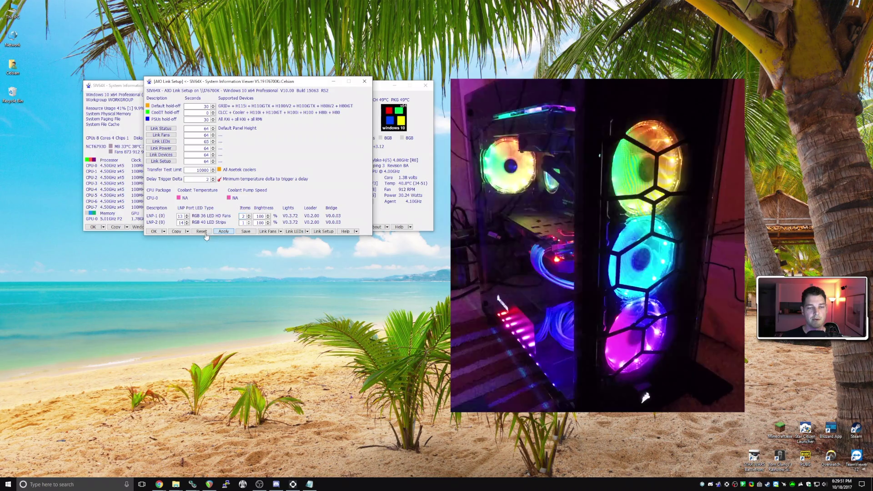
pyautogui.click(245, 232)
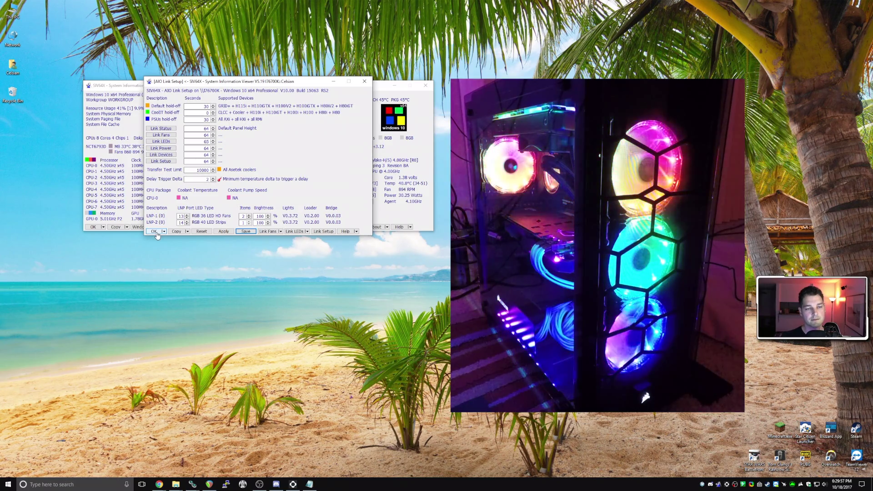
pyautogui.click(240, 232)
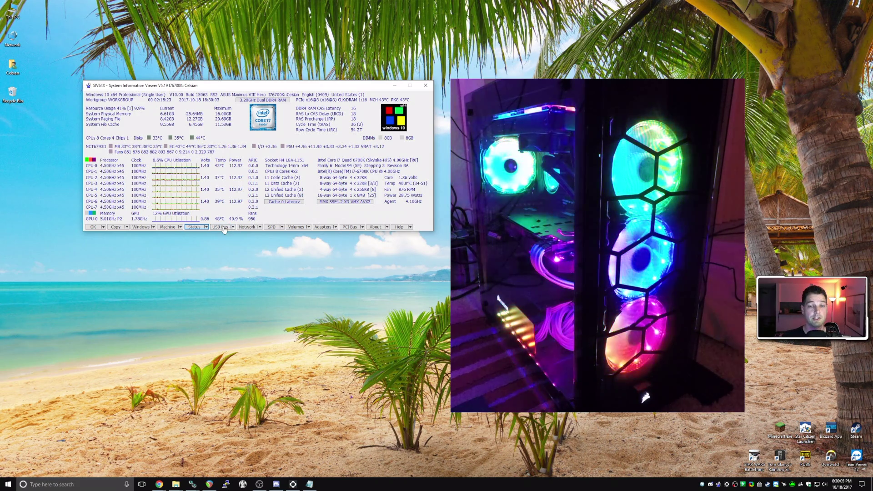
# Reopen Link LEDs, select LNP-2 LED 1, apply, and switch HD120 1 to Colour Shift.
pyautogui.click(206, 227)
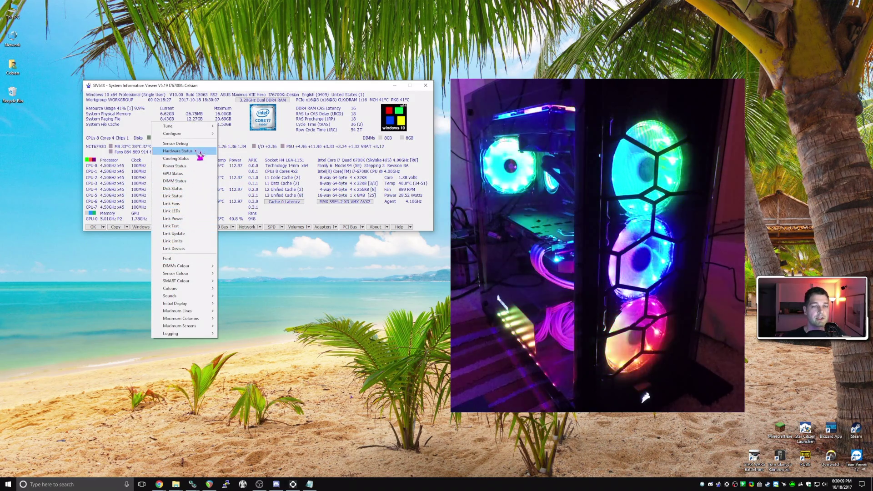
pyautogui.click(190, 212)
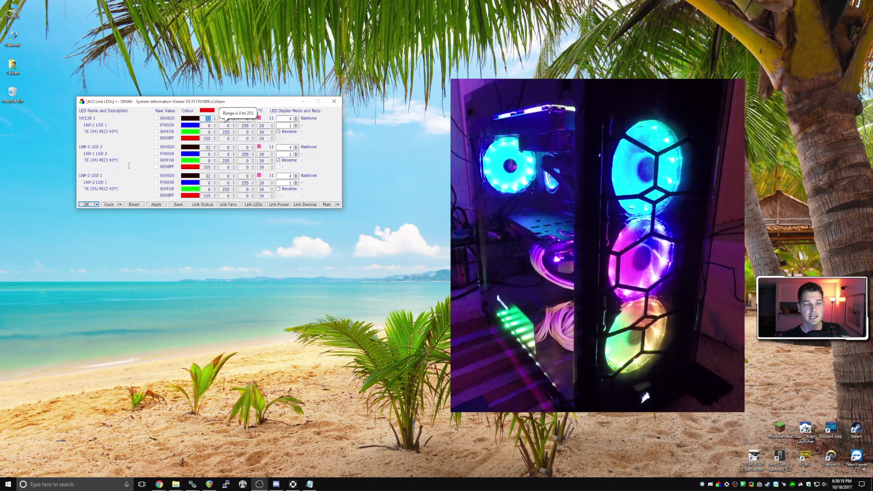
pyautogui.click(91, 177)
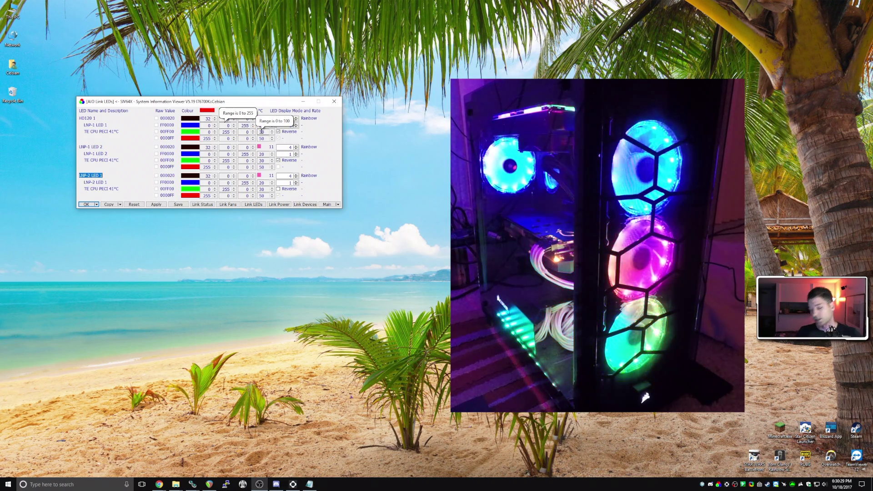
pyautogui.click(157, 204)
pyautogui.click(178, 205)
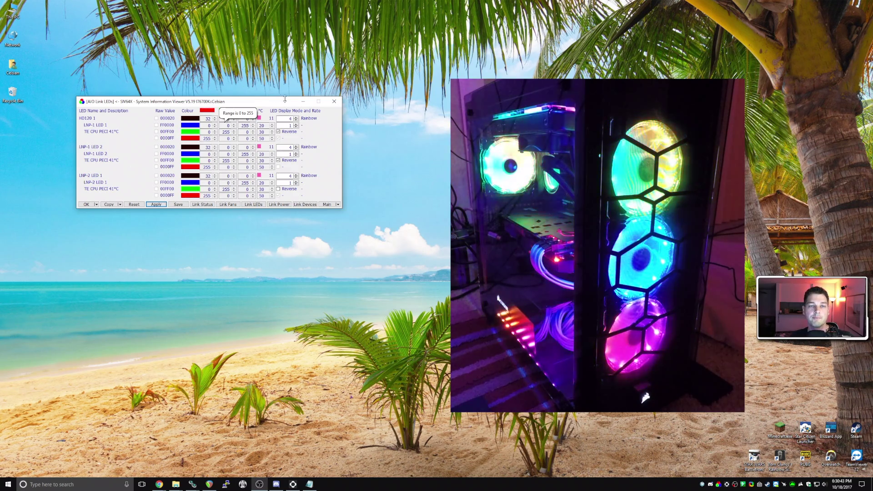
pyautogui.click(296, 117)
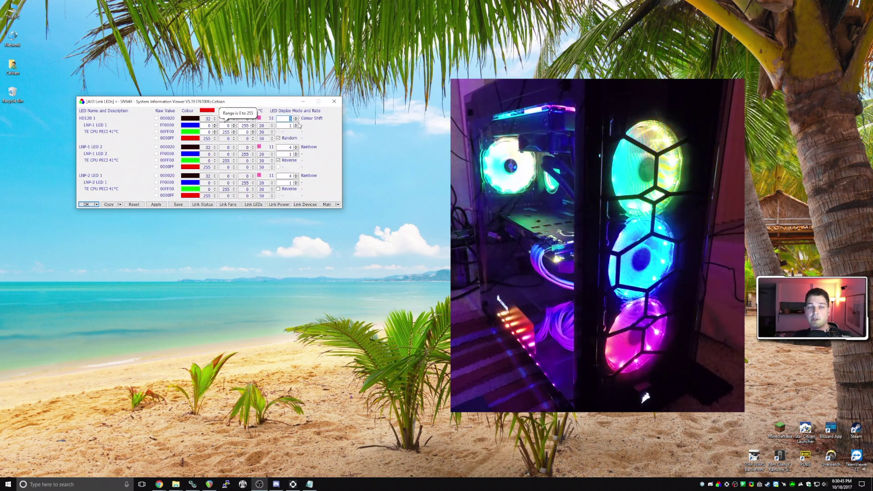
# Try Colour Shift and Colour Pulse on HD120 1, then apply Colour Wave.
pyautogui.click(157, 204)
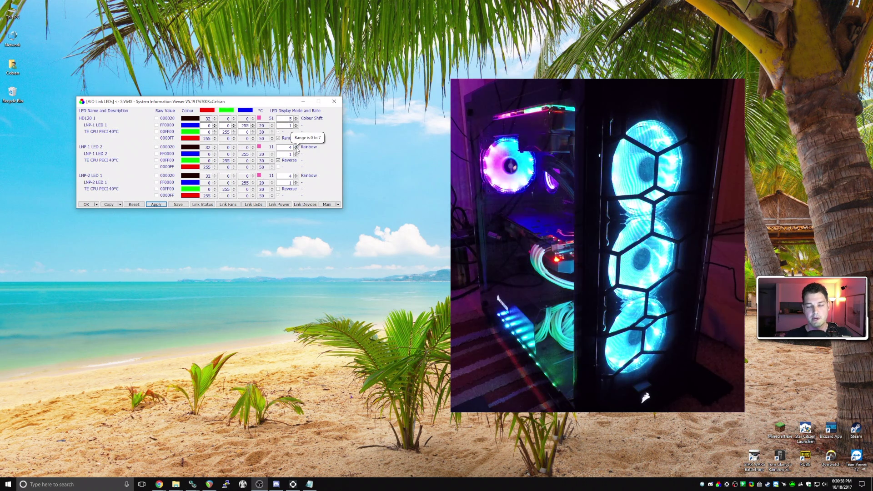
pyautogui.click(295, 118)
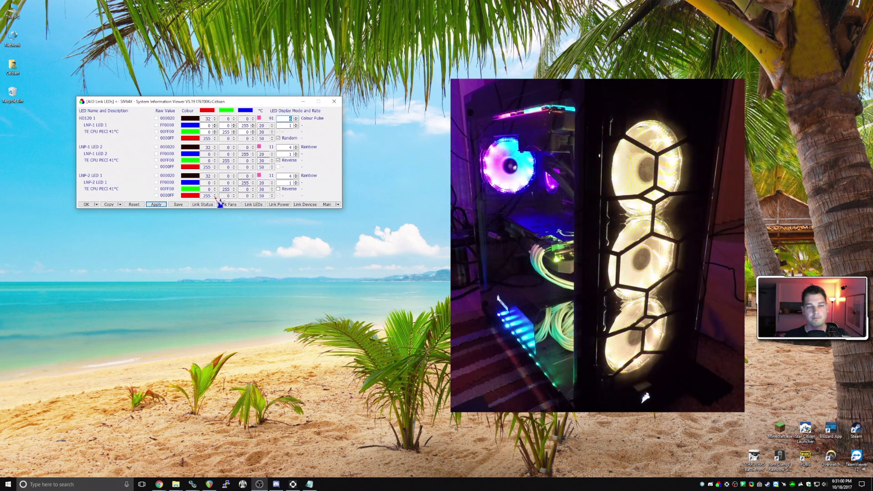
pyautogui.click(157, 205)
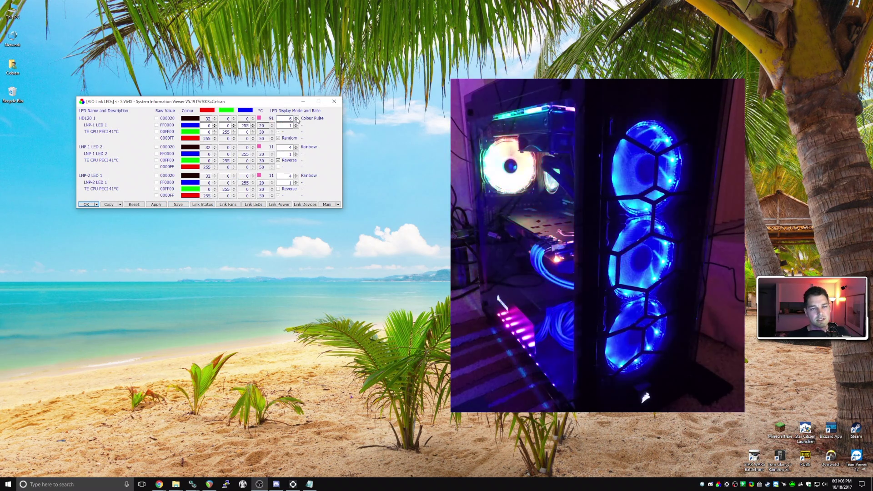
pyautogui.click(290, 117)
pyautogui.write('7')
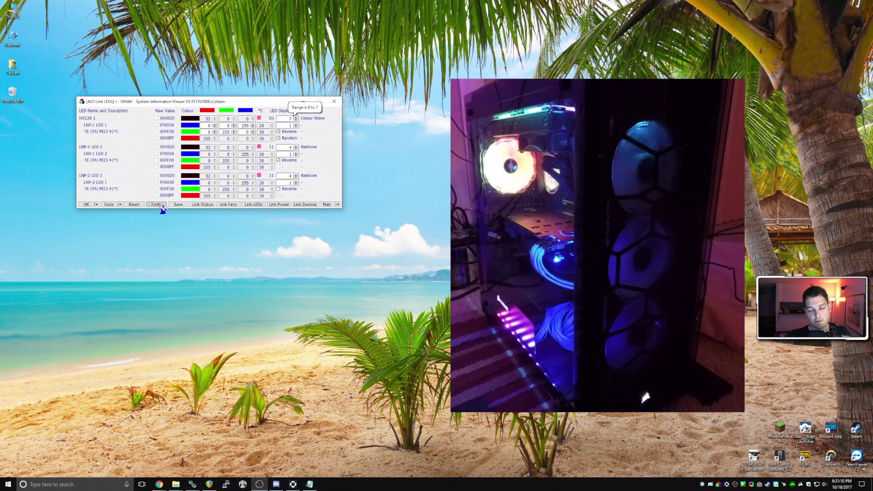
pyautogui.click(157, 205)
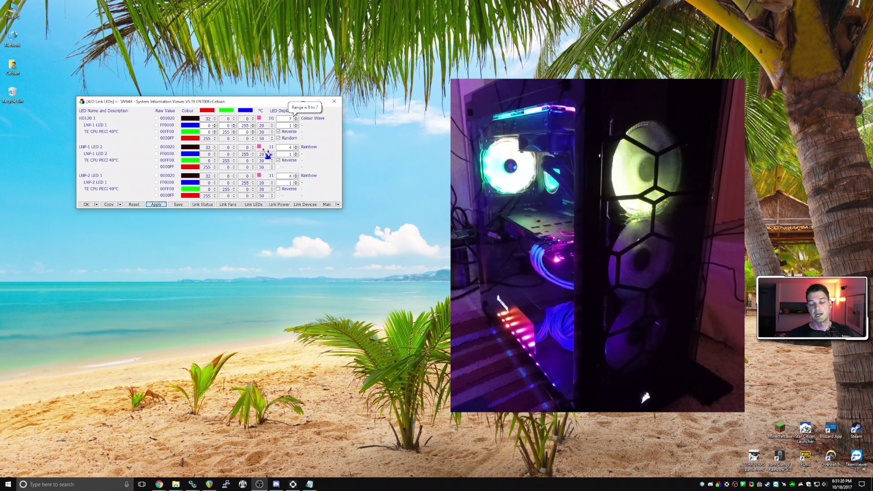
# Close the LED window and set LNP-1 to RGB 12 LED HD Fans with 6 items.
pyautogui.click(86, 204)
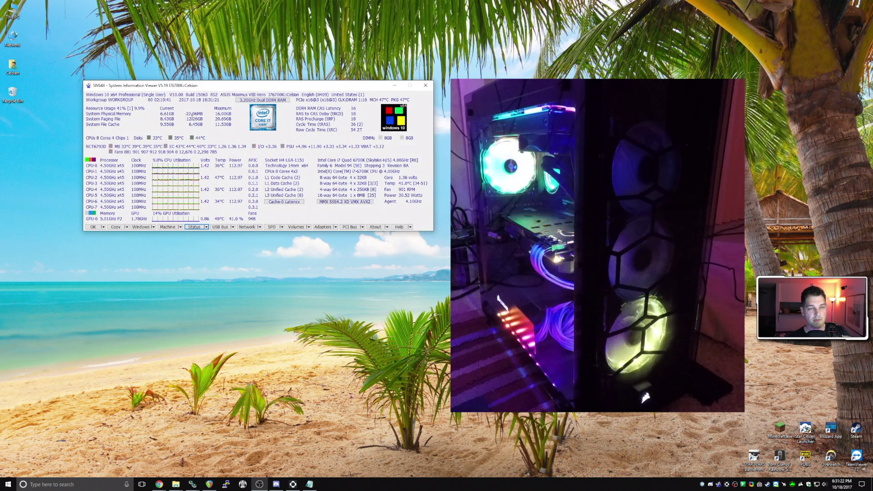
pyautogui.click(153, 228)
pyautogui.moveTo(179, 134)
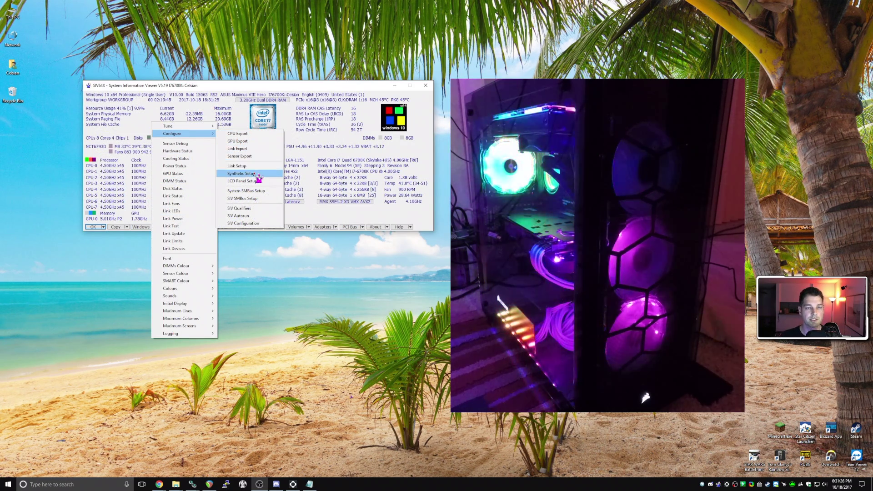
pyautogui.click(252, 167)
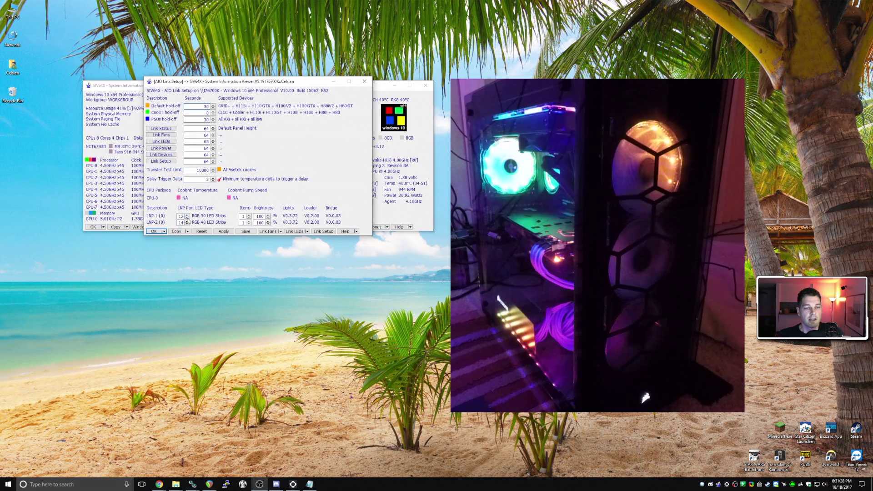
pyautogui.click(185, 217)
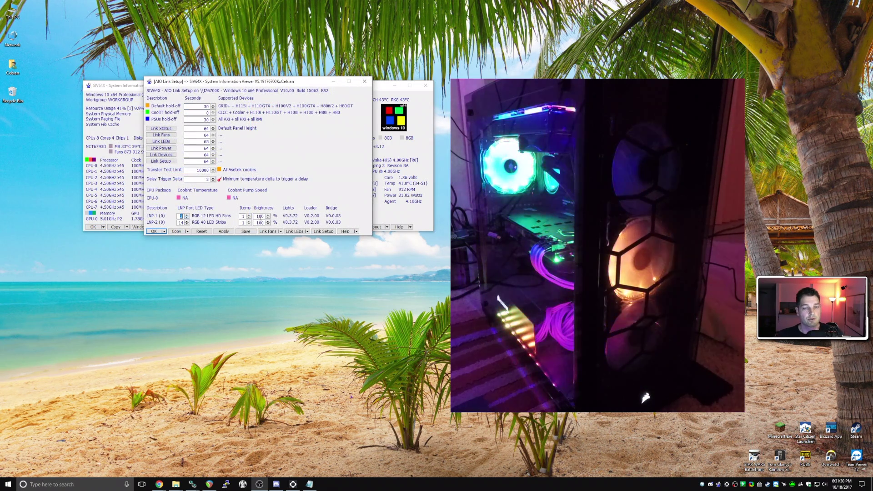
pyautogui.click(243, 216)
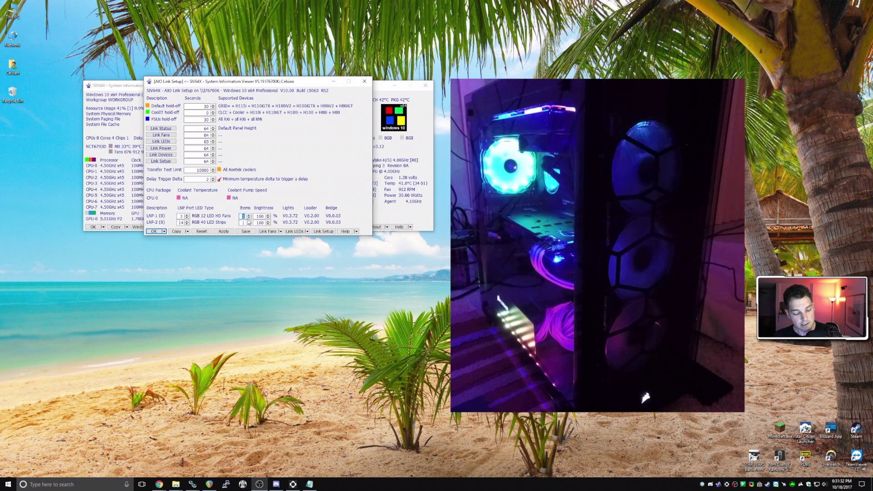
pyautogui.write('6')
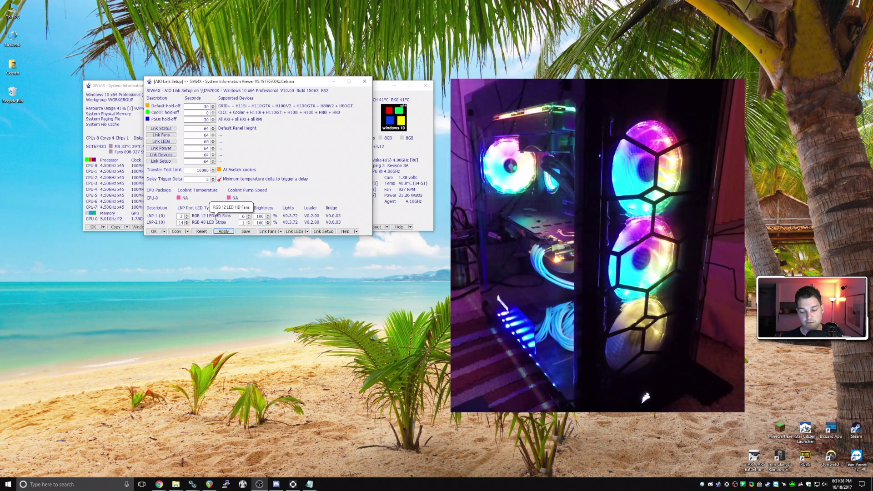
pyautogui.click(156, 232)
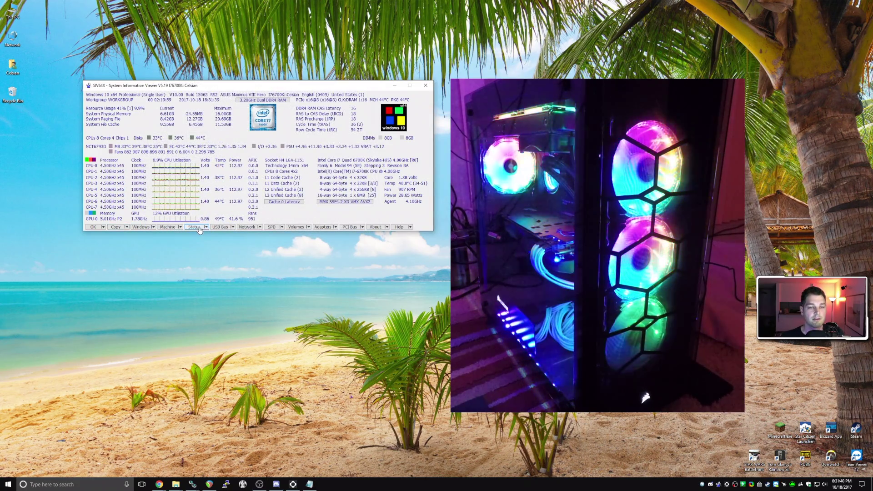
# In Link LEDs, set LNP-1 LED 2 through LED 6 to mode 7 Colour Wave and apply.
pyautogui.click(194, 227)
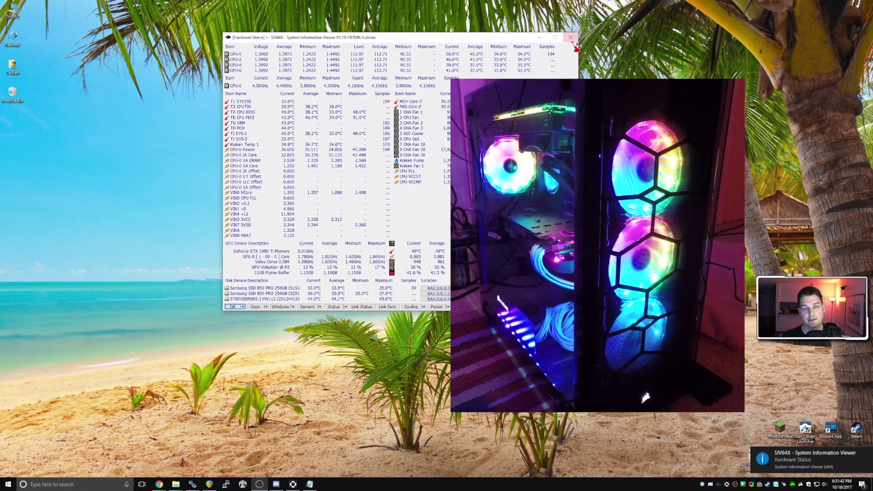
pyautogui.click(570, 37)
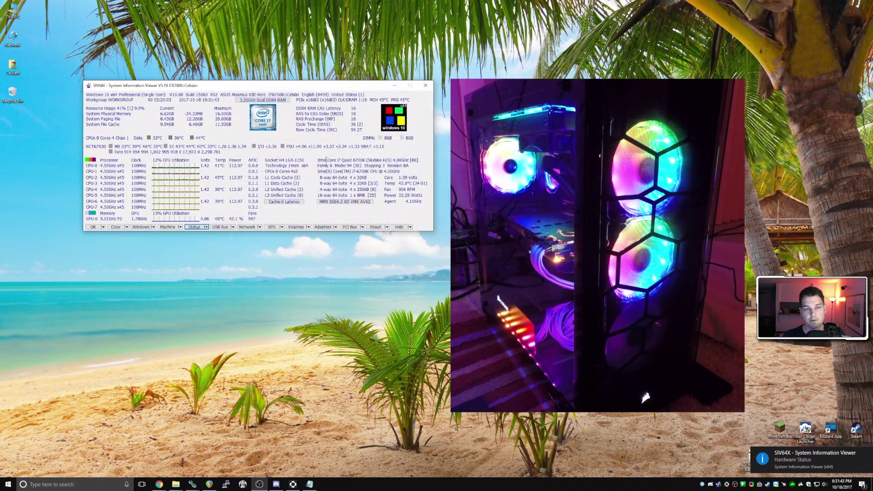
pyautogui.click(206, 227)
pyautogui.click(213, 205)
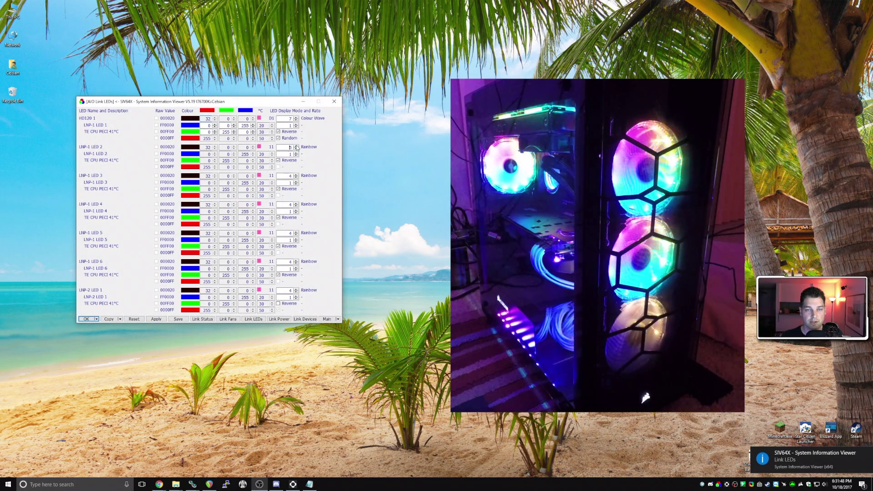
pyautogui.write('5')
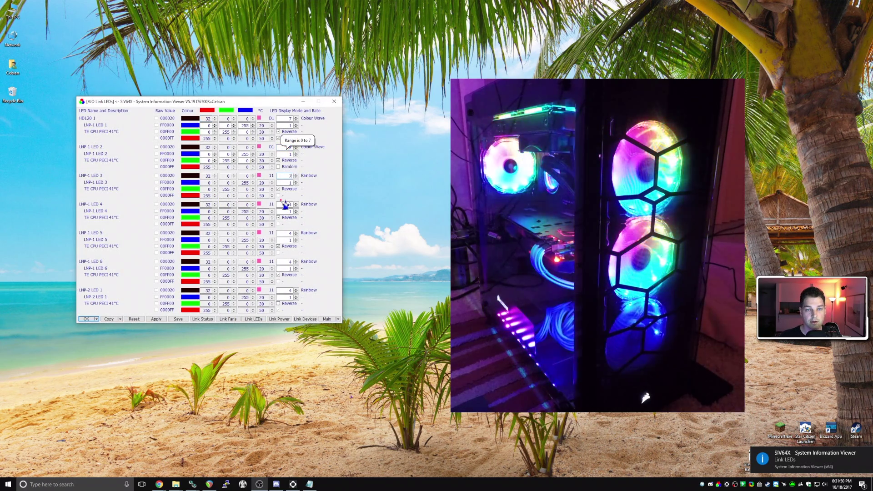
pyautogui.write('7')
pyautogui.press('Tab')
pyautogui.press('Tab')
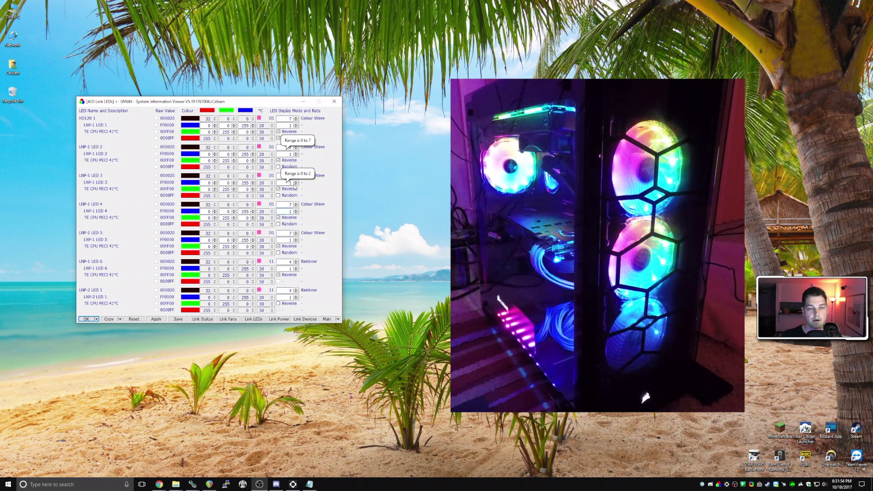
pyautogui.write('7')
pyautogui.press('Tab')
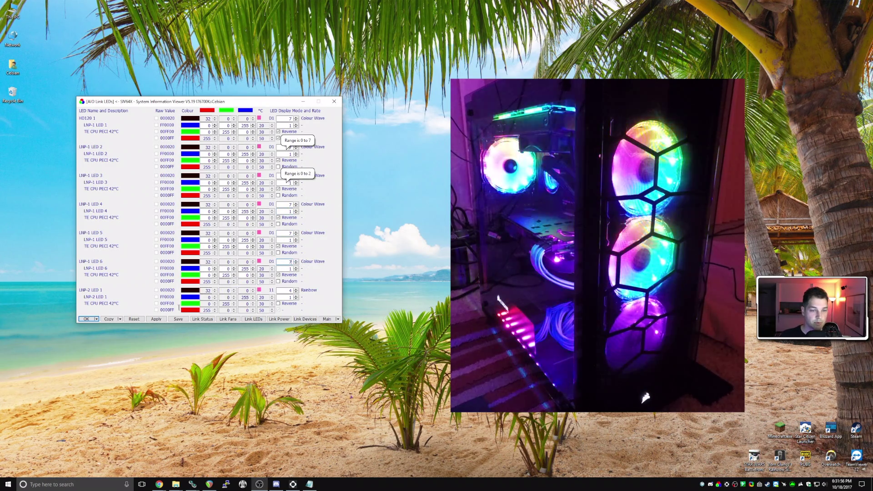
pyautogui.click(156, 319)
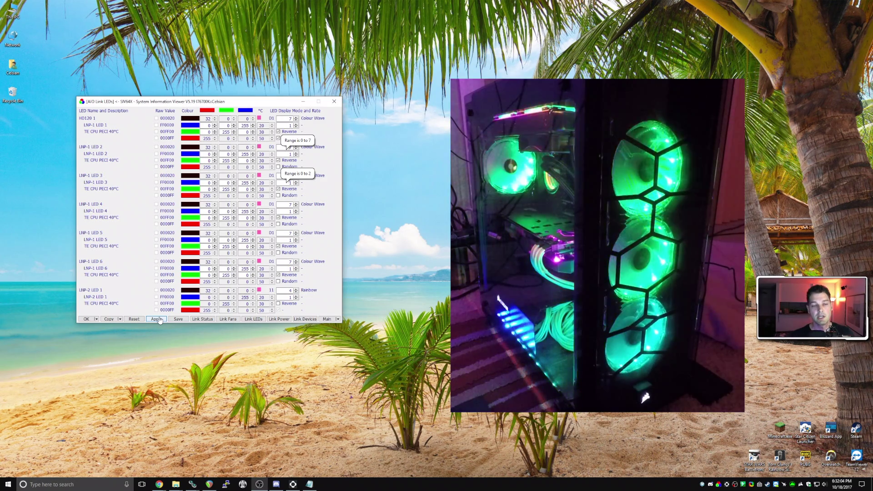
pyautogui.click(87, 319)
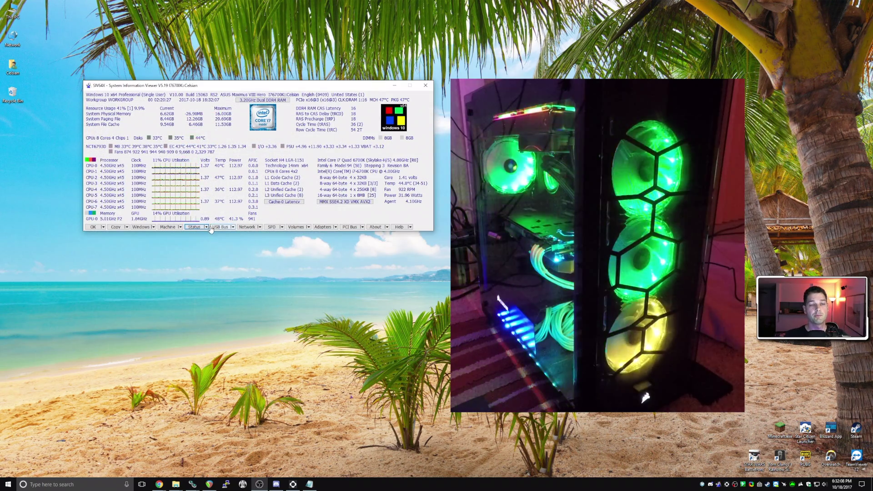
# In Link Setup, set the LNP-1 LED type to RGB 36 LED HD Fans and save.
pyautogui.click(142, 227)
pyautogui.moveTo(182, 133)
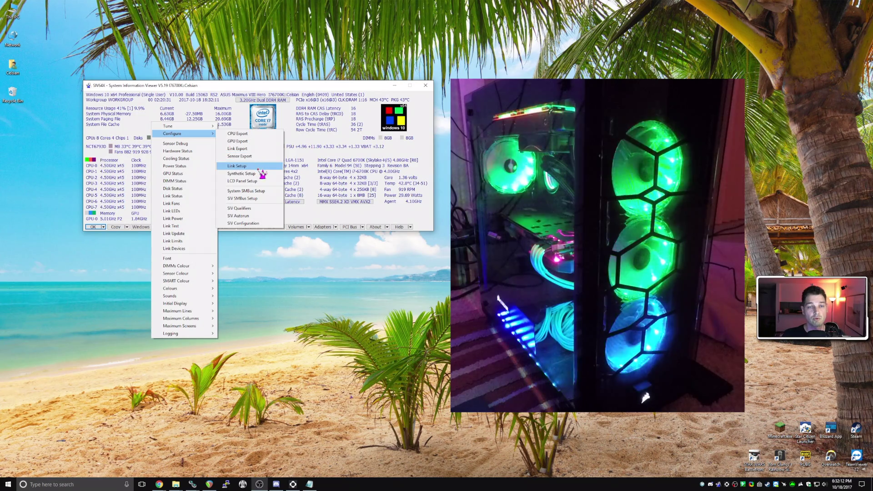
pyautogui.click(258, 167)
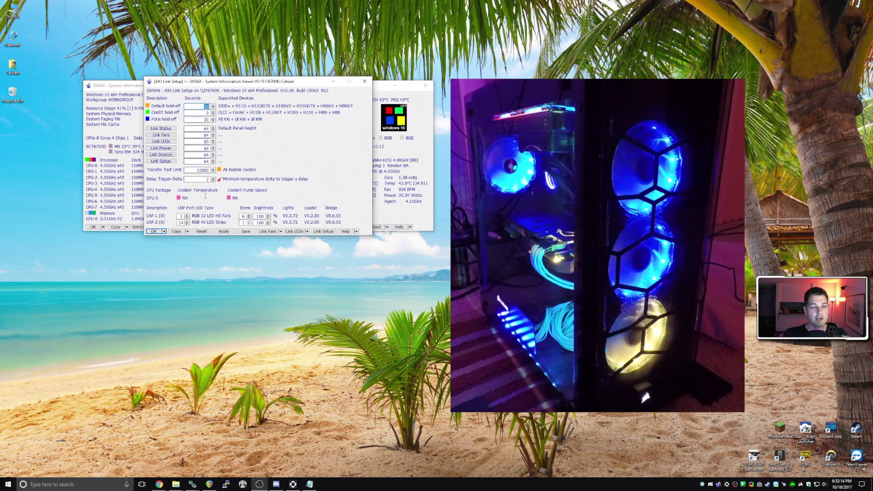
pyautogui.click(186, 215)
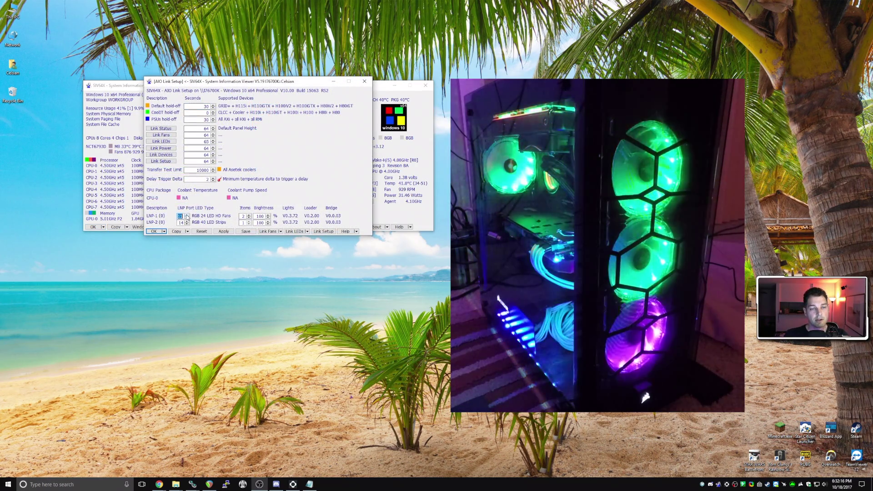
pyautogui.click(186, 216)
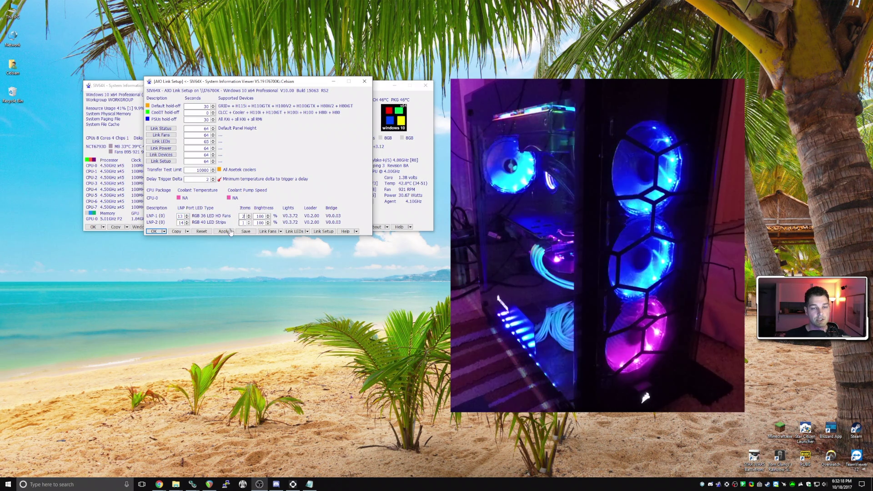
pyautogui.click(246, 231)
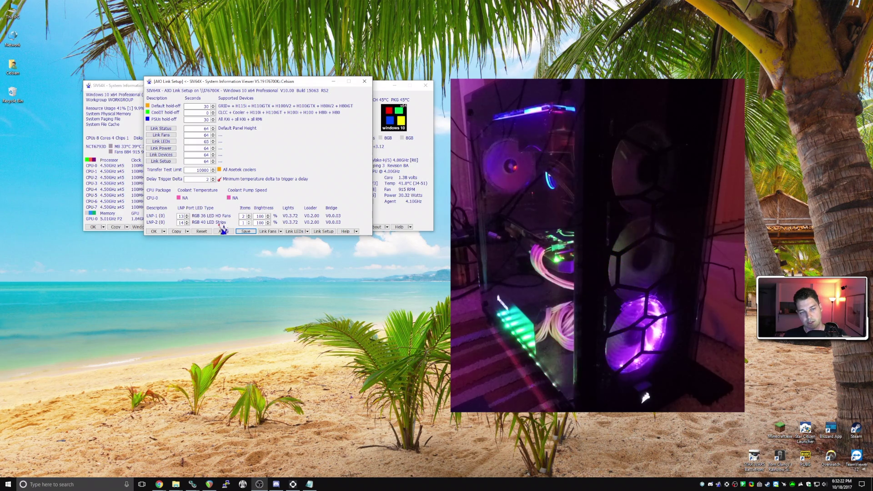
pyautogui.doubleClick(250, 216)
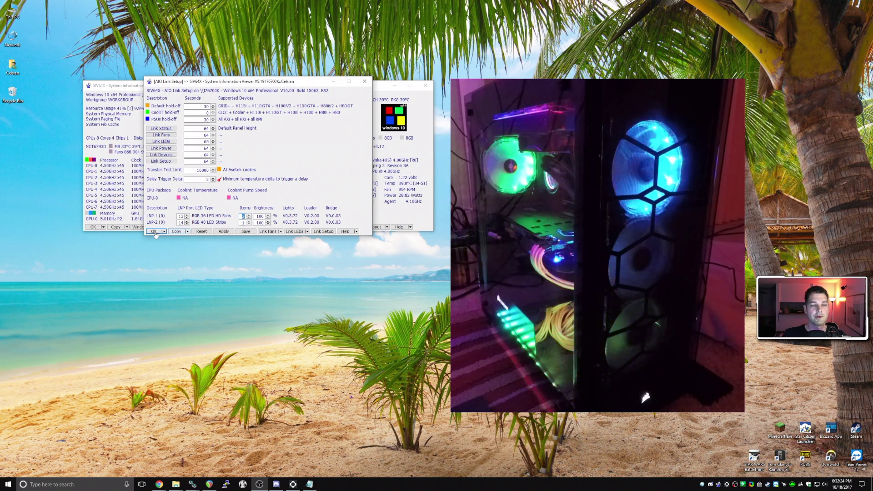
pyautogui.press('Return')
# Set HD120 1 and LNP-1 LED 2 to mode 11 Rainbow, apply, then lower the first group's rate.
pyautogui.click(206, 228)
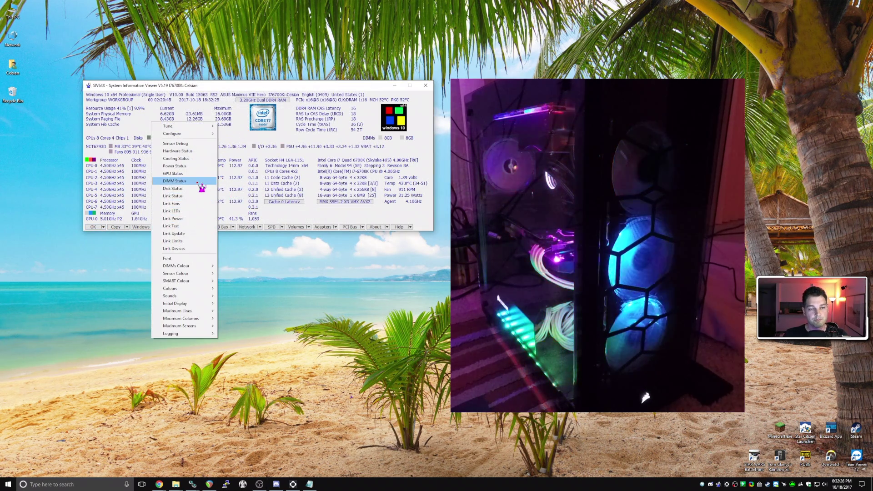
pyautogui.click(196, 212)
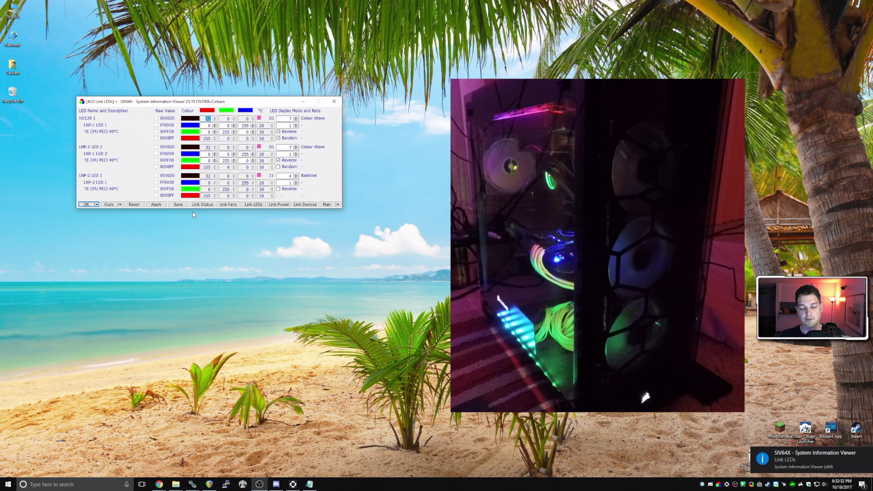
pyautogui.click(296, 120)
pyautogui.click(296, 121)
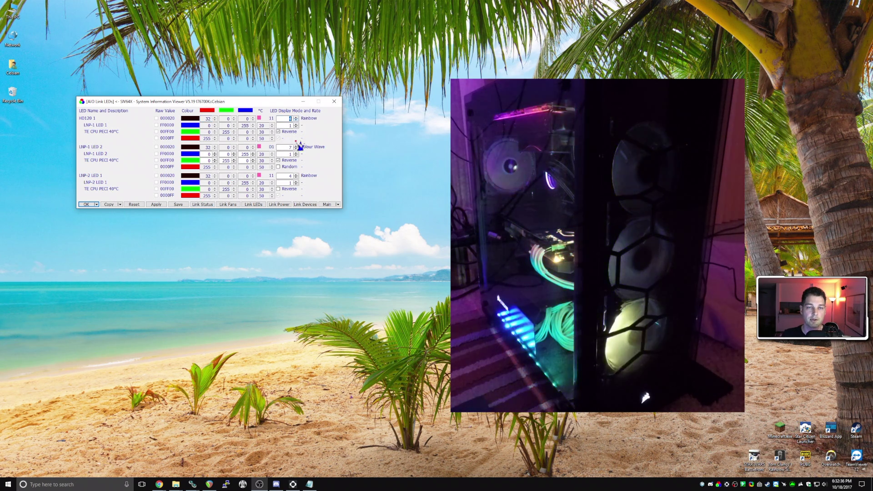
pyautogui.click(297, 152)
pyautogui.click(162, 206)
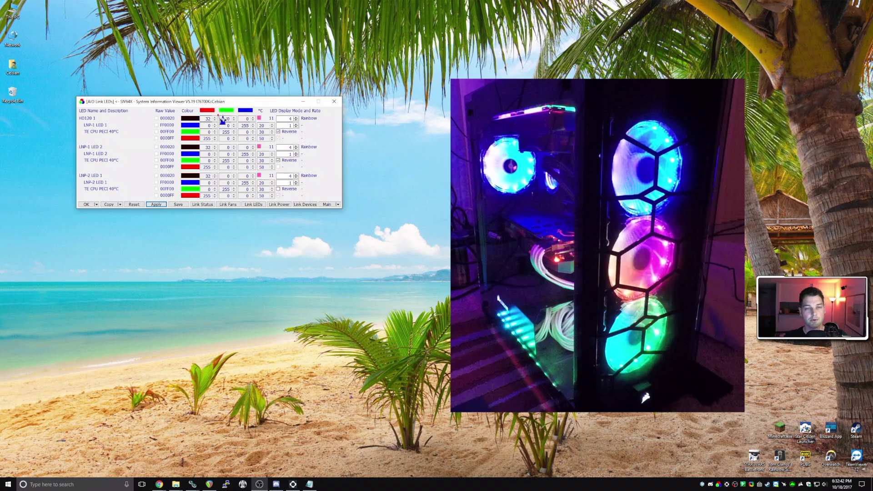
pyautogui.click(296, 120)
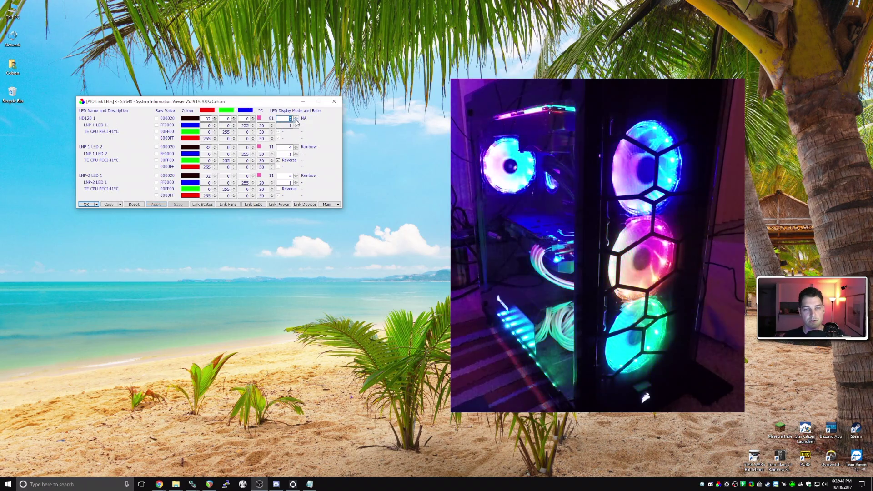
pyautogui.click(295, 120)
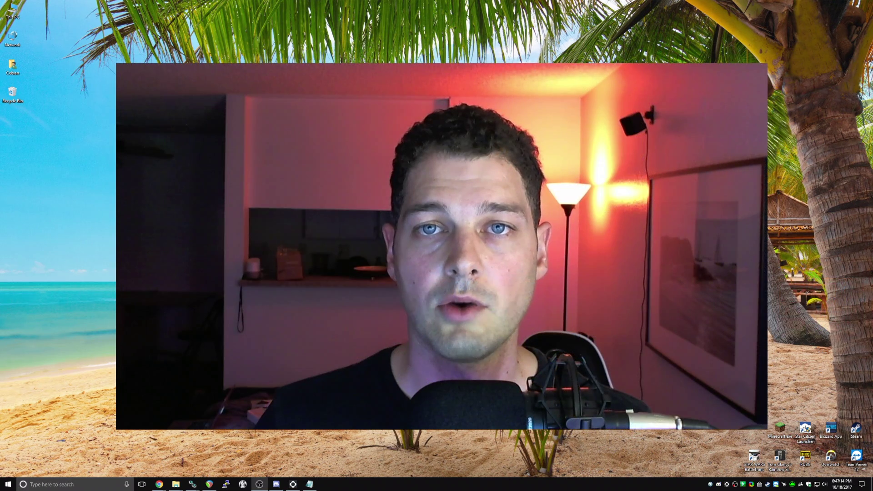